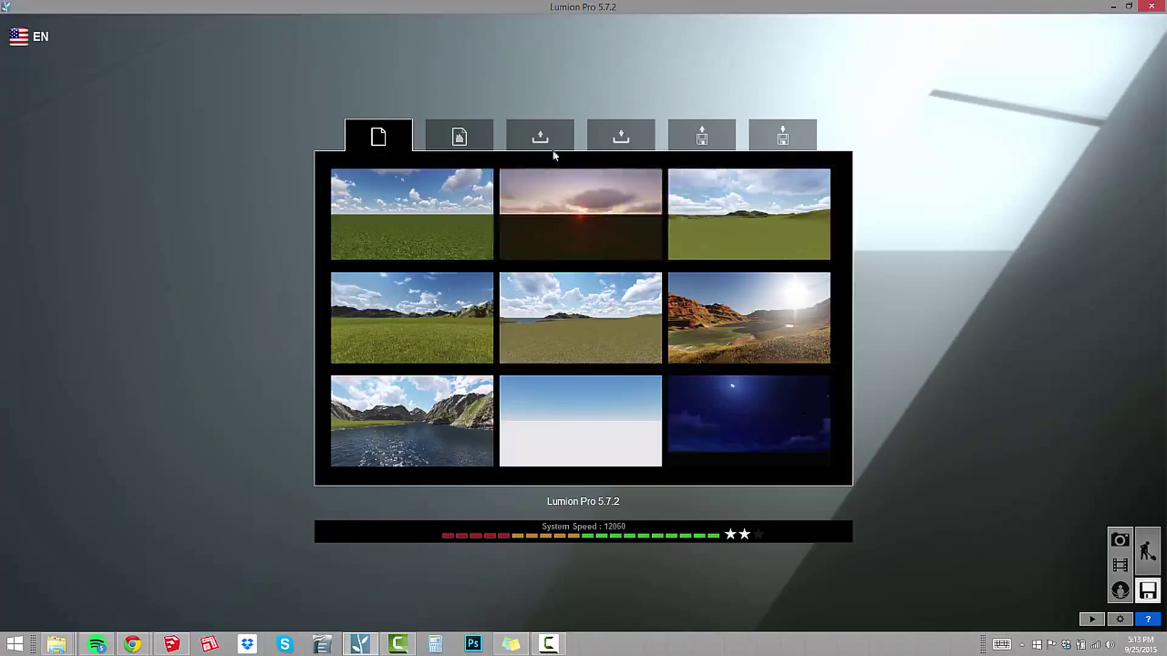
Load the Beach House example scene.
left_click(460, 136)
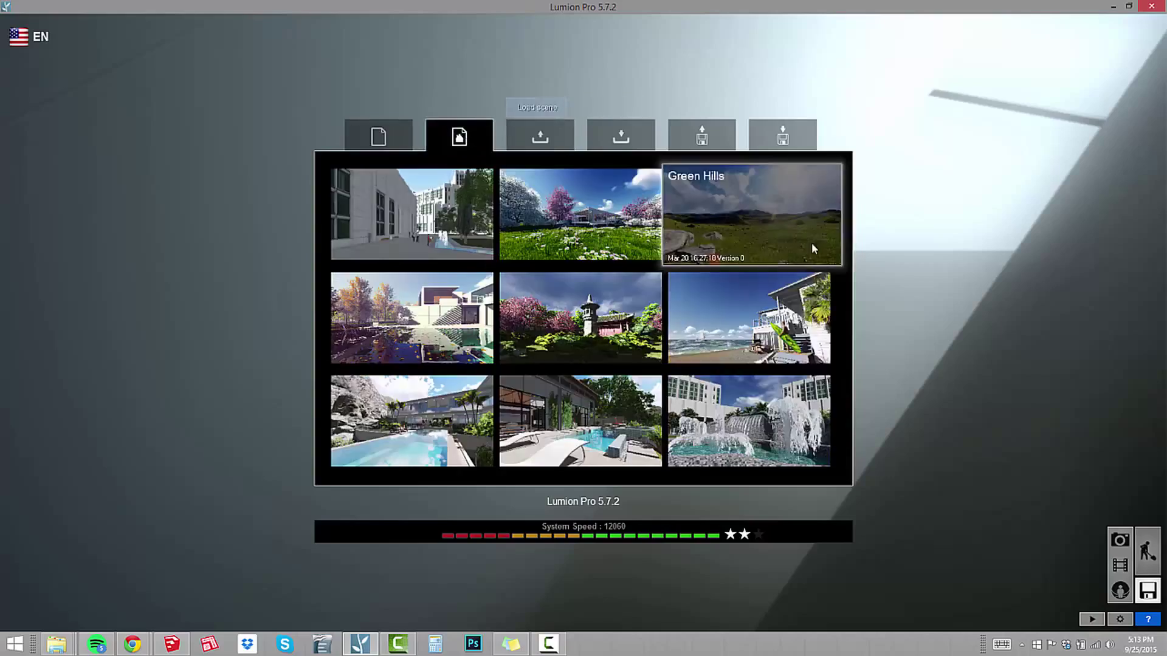
left_click(774, 316)
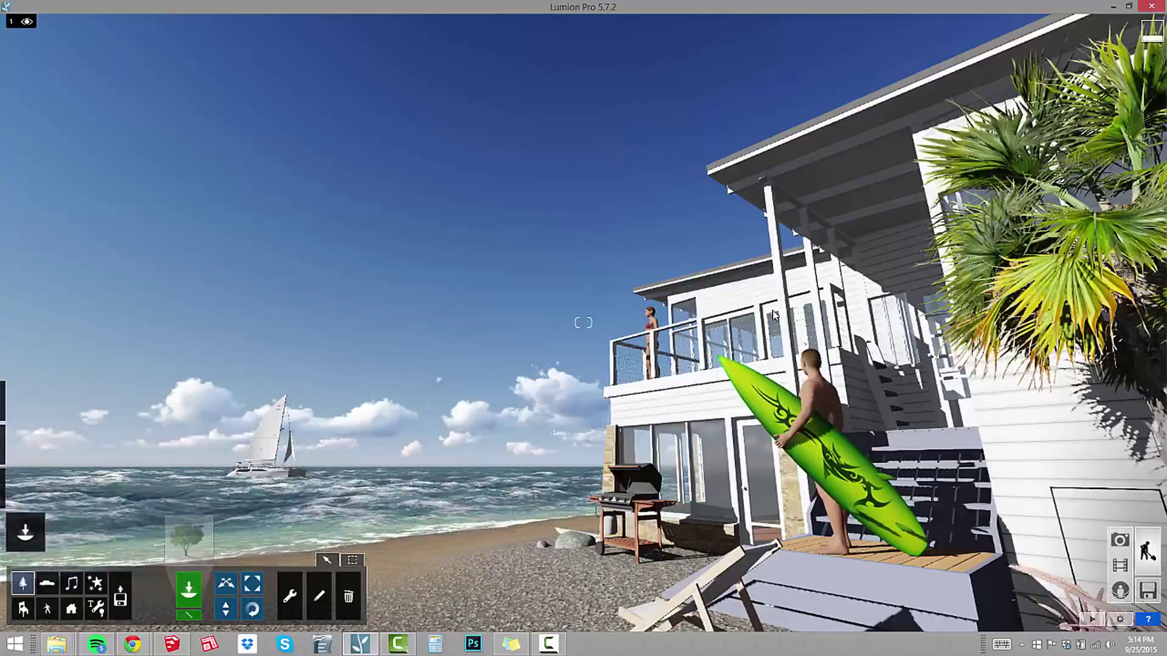
Examine the beach house exterior, ending with a view of the stone facade and balcony from the open sand.
key("s")
right_click_drag(670, 399, 623, 389)
key("w")
key("s")
key("s")
key("a")
key("e")
key("s")
key("w")
key("q")
key("w")
Start adding a new imported model and browse to Dropbox > RESOURCES > COMPONENTS > People > 2D PHOTOREAL.
mouse_move(33, 538)
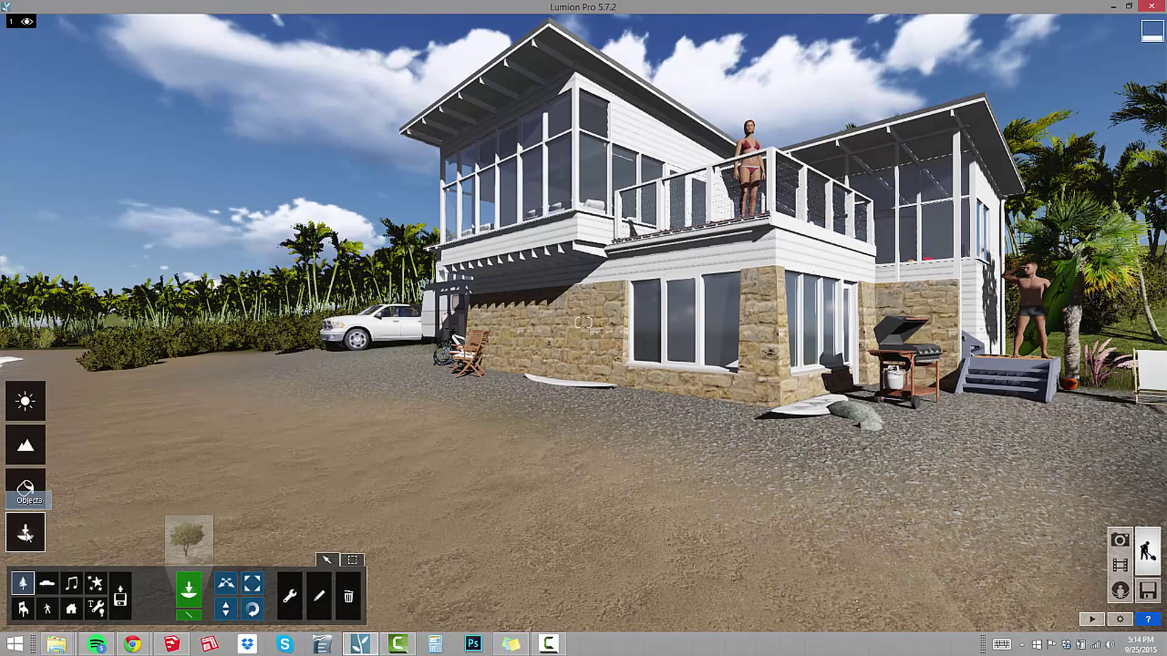
left_click(121, 599)
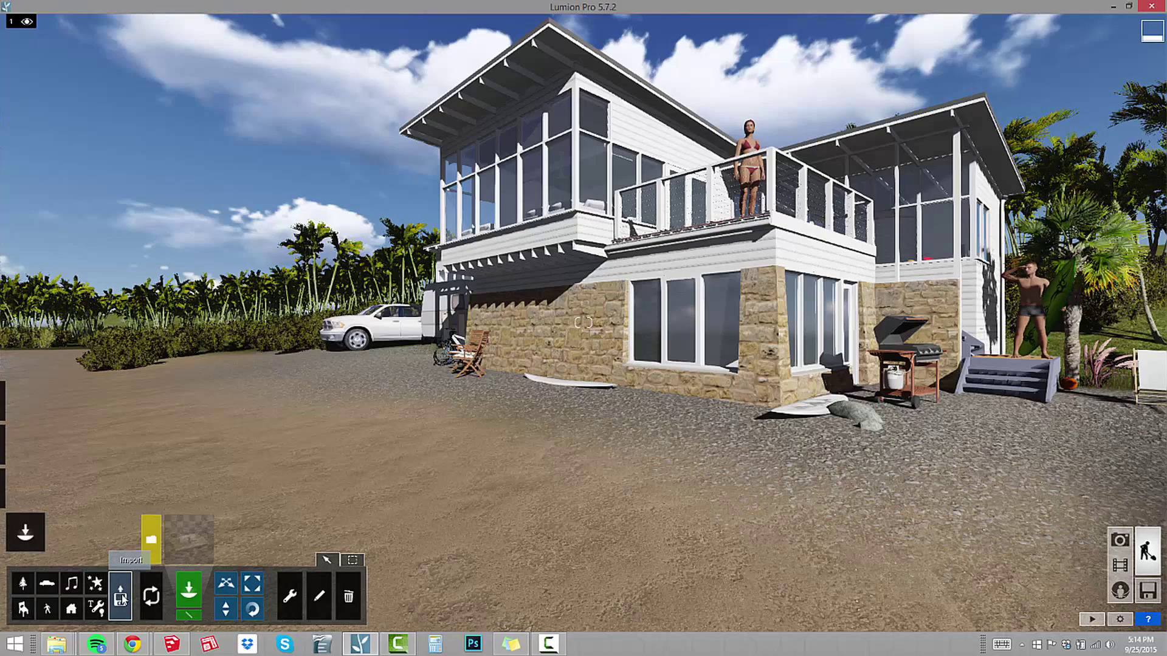
left_click(152, 541)
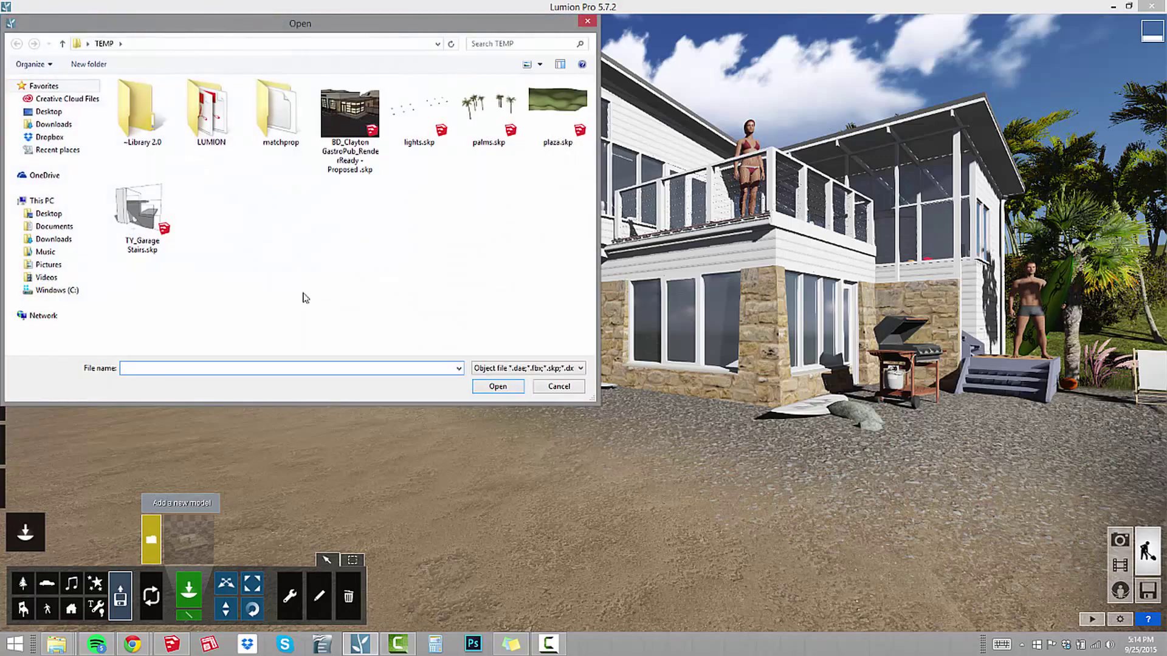
left_click(50, 137)
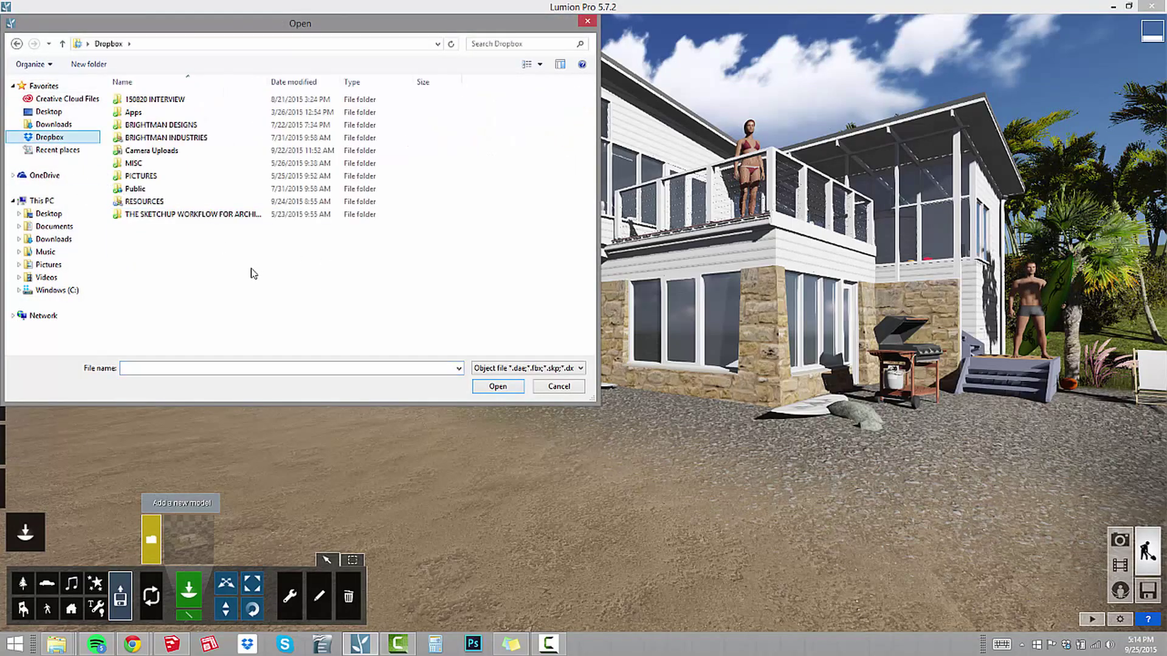
double_click(182, 129)
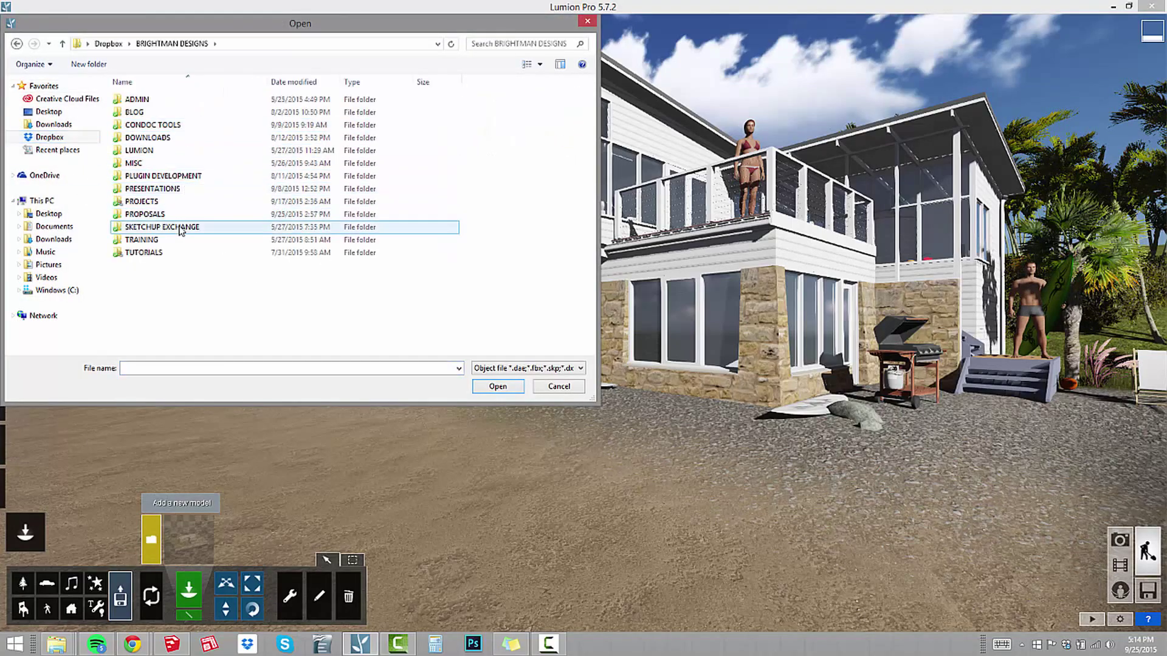
key("alt+Left")
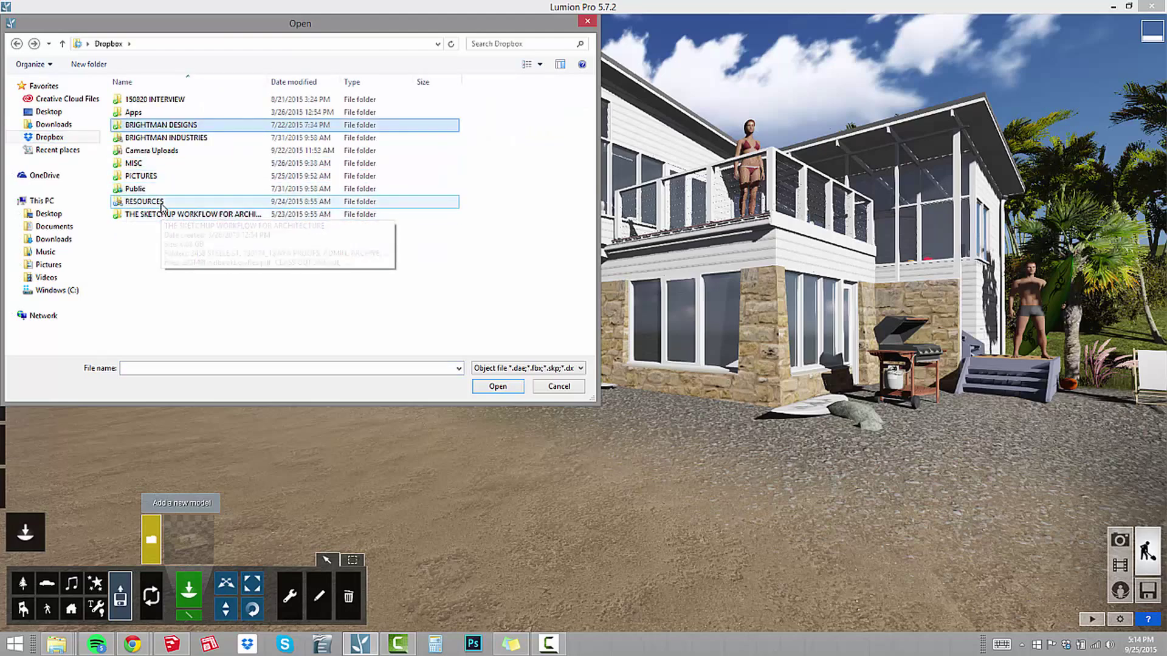
double_click(159, 202)
double_click(149, 112)
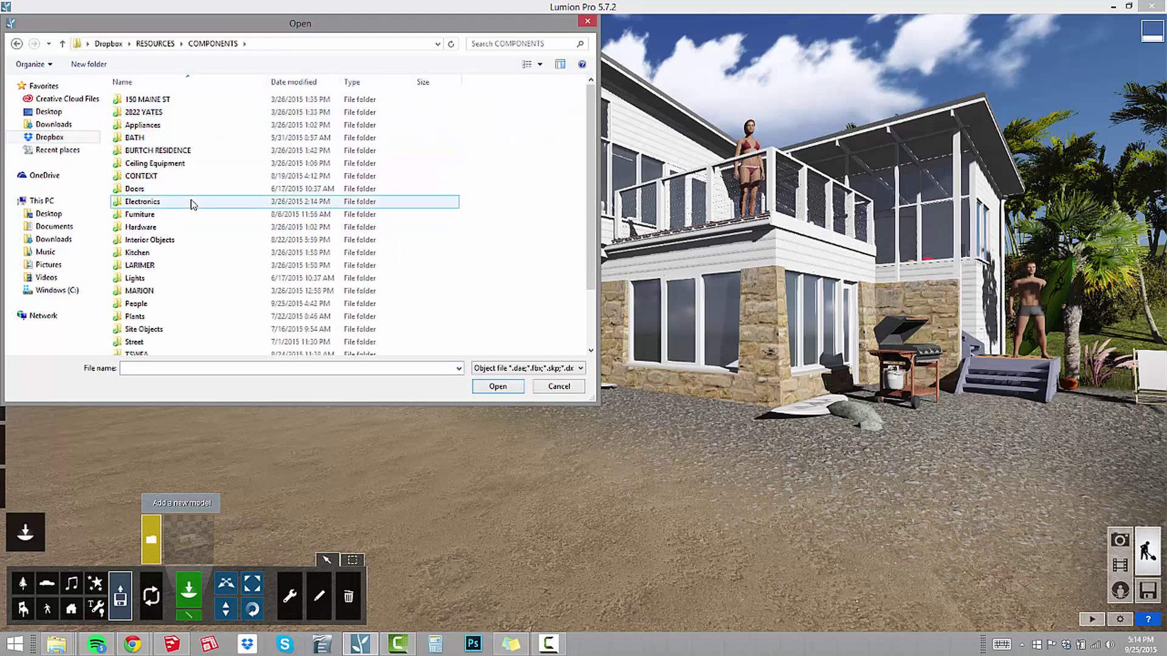
scroll(195, 206, "down", 2)
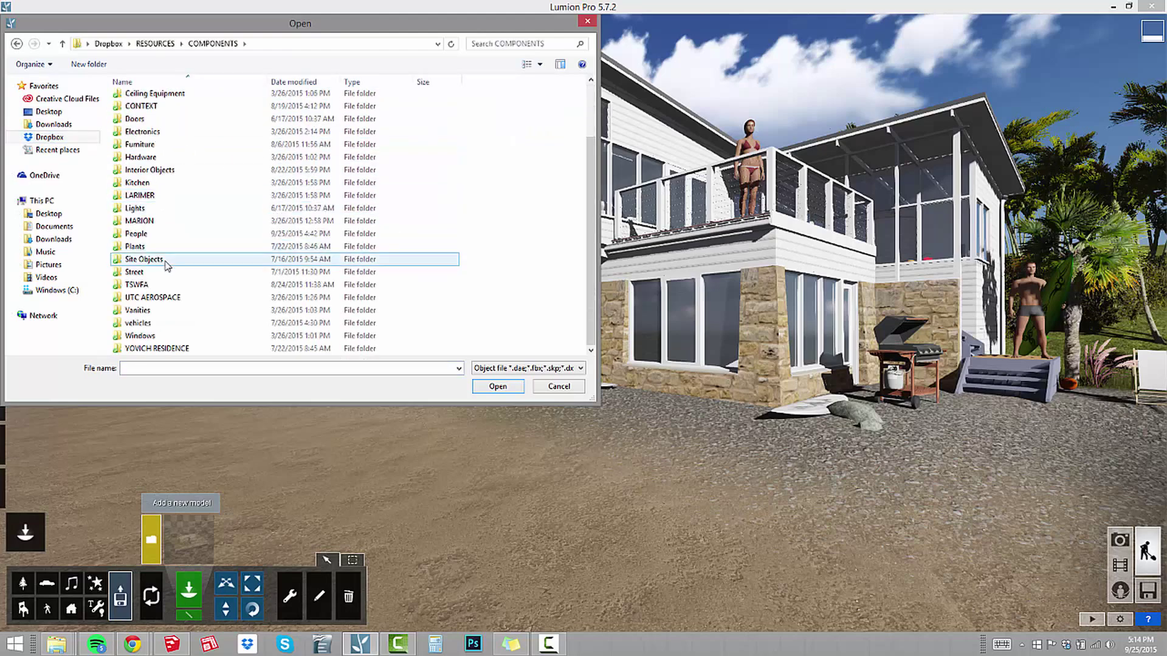
double_click(160, 236)
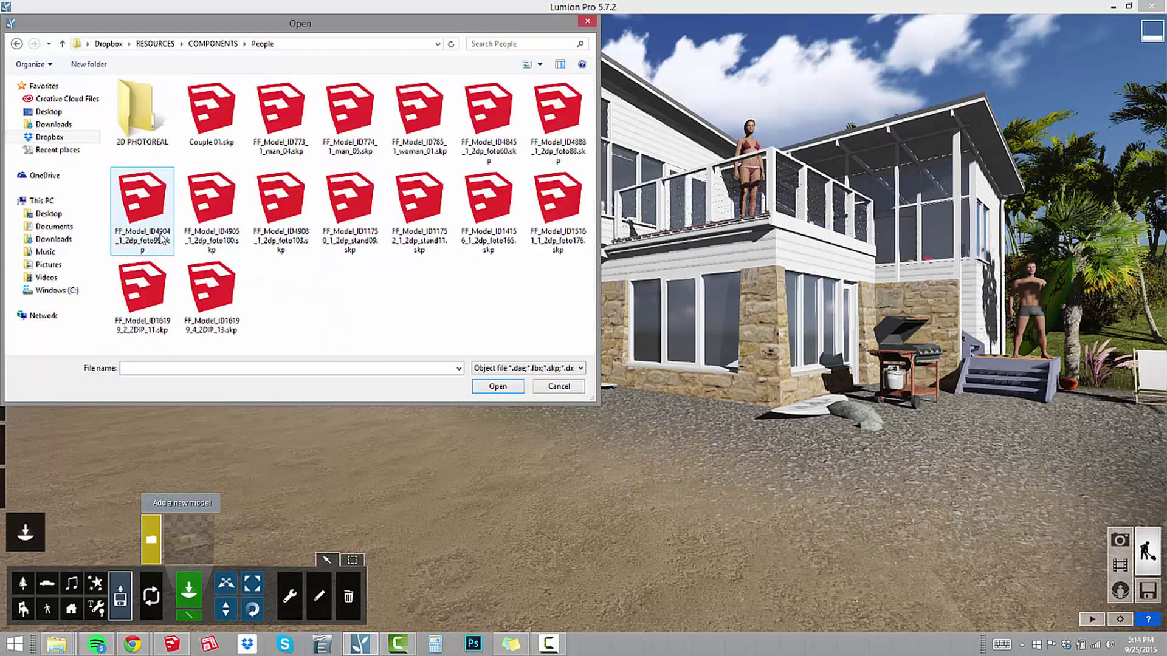
double_click(138, 126)
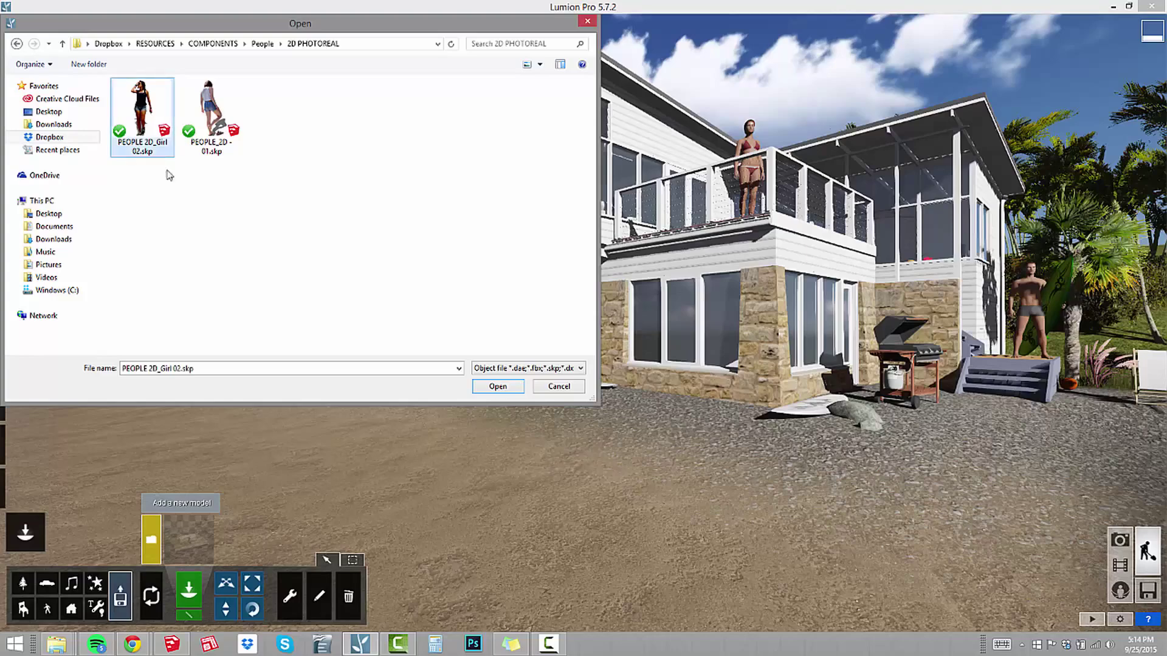
Import PEOPLE 2D_Girl 02.skp under its default name and place one copy on the sand in front of the house.
left_click(496, 387)
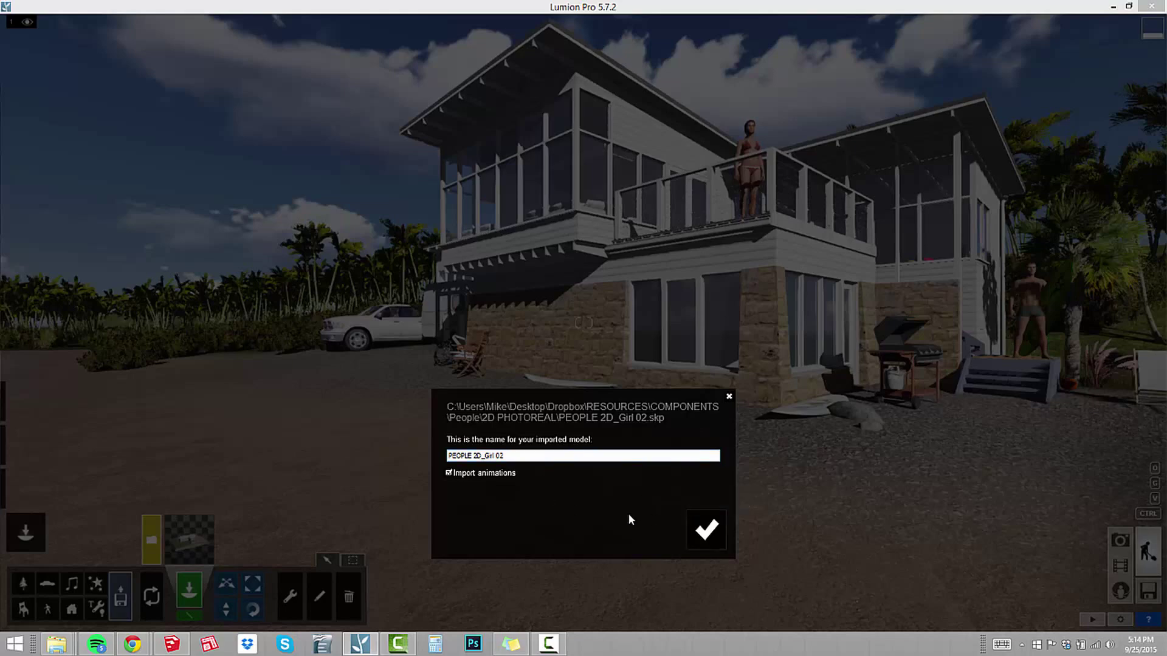
left_click(705, 534)
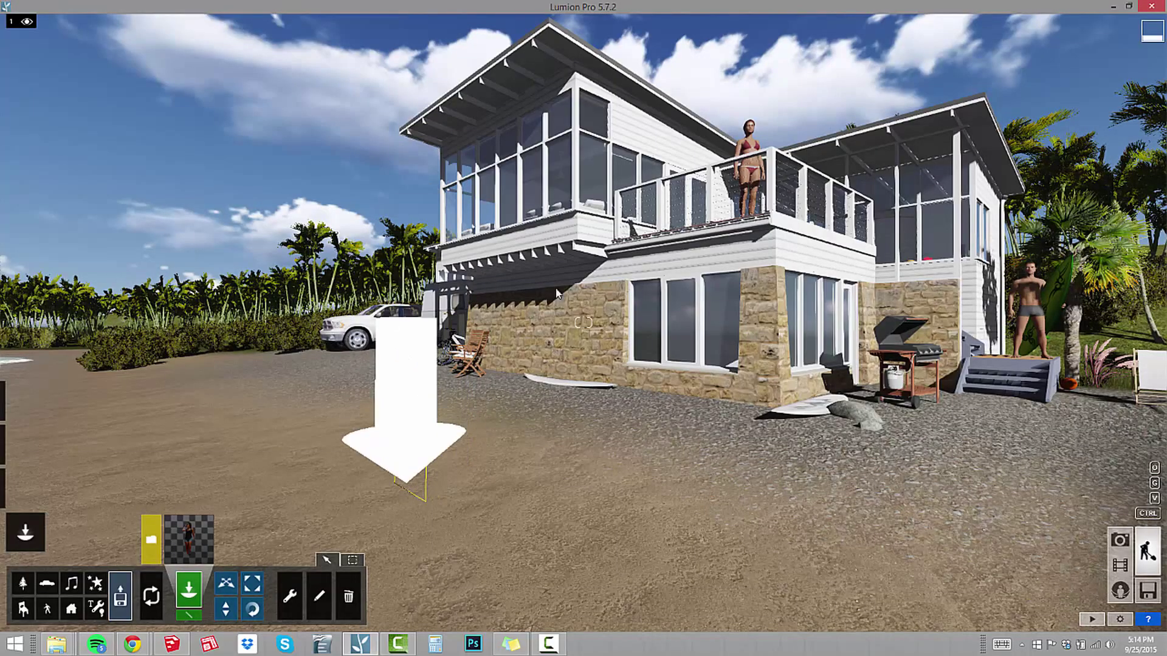
left_click(406, 483)
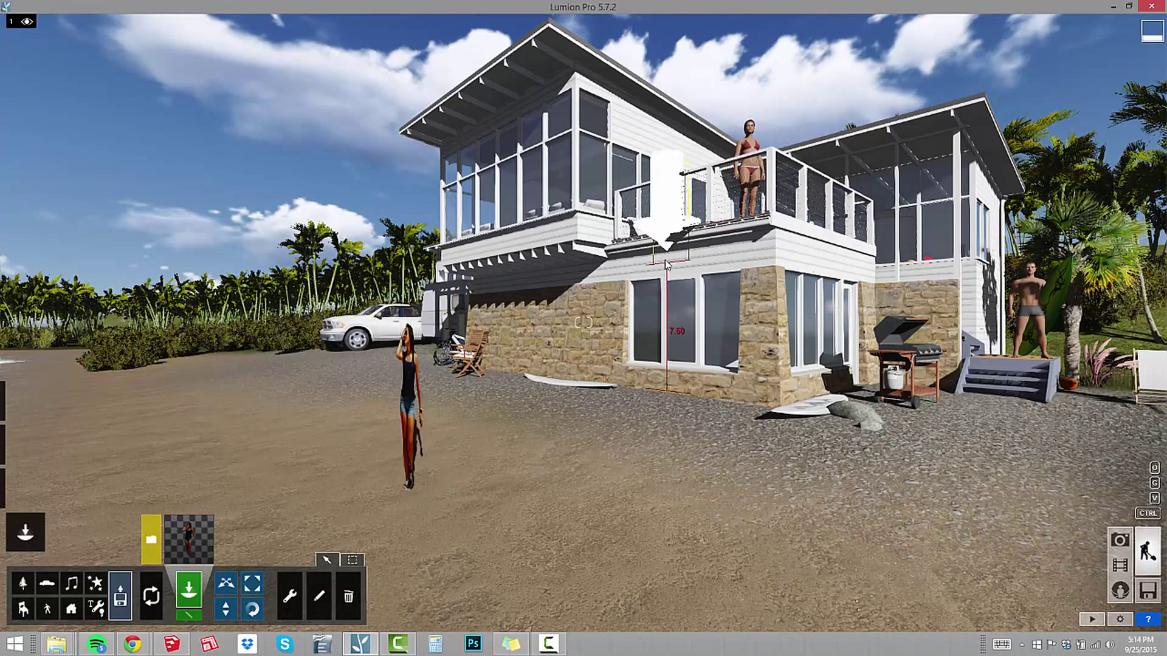
key("Escape")
Examine the placed girl cutout edge-on and from the front, including its shadow.
right_click_drag(519, 438, 984, 520)
key("a")
key("a")
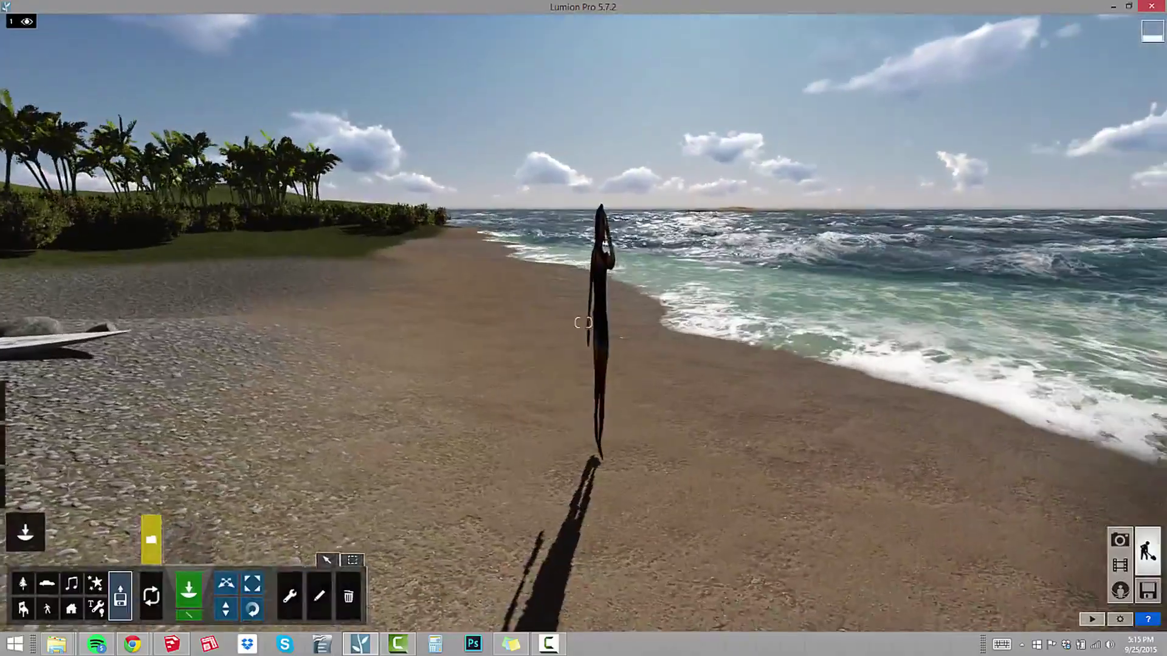
key("a")
key("d")
right_click_drag(584, 323, 709, 357)
key("d")
key("a")
key("s")
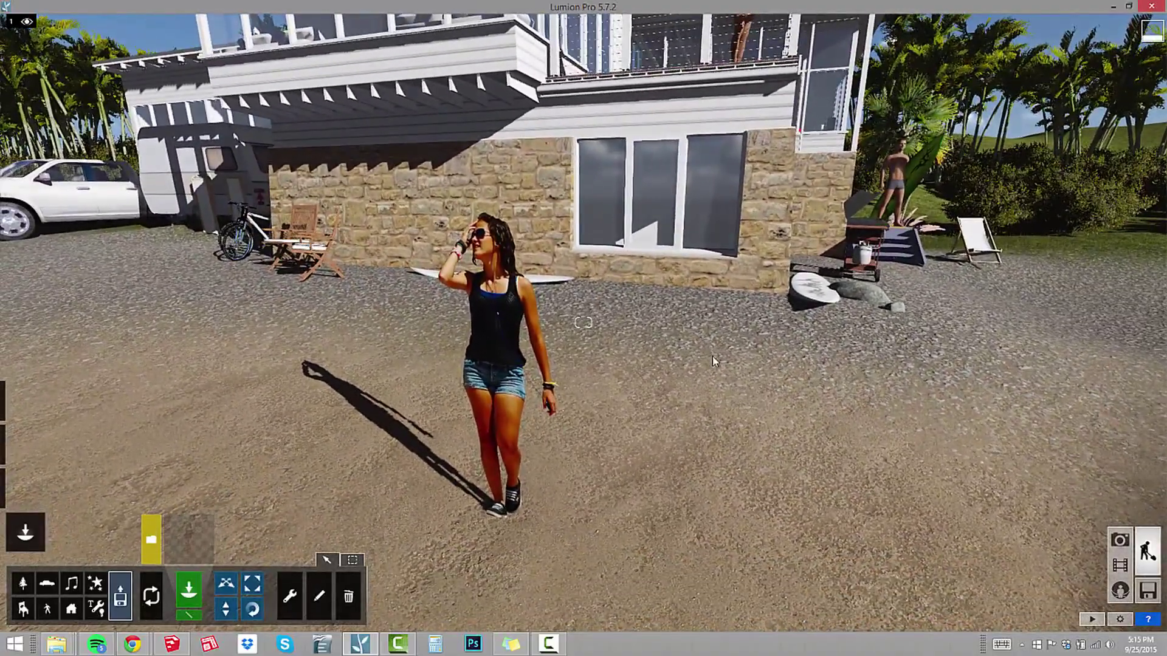
key("e")
Apply the Billboard material to the girl in the black top and save the material change.
mouse_move(20, 453)
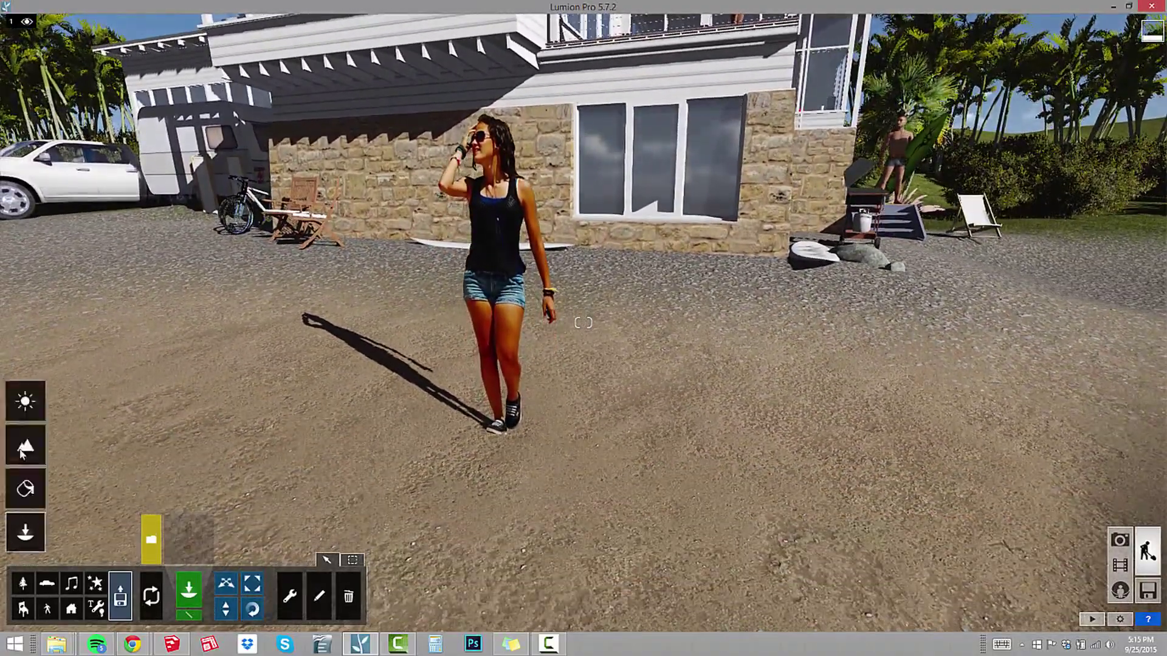
left_click(28, 490)
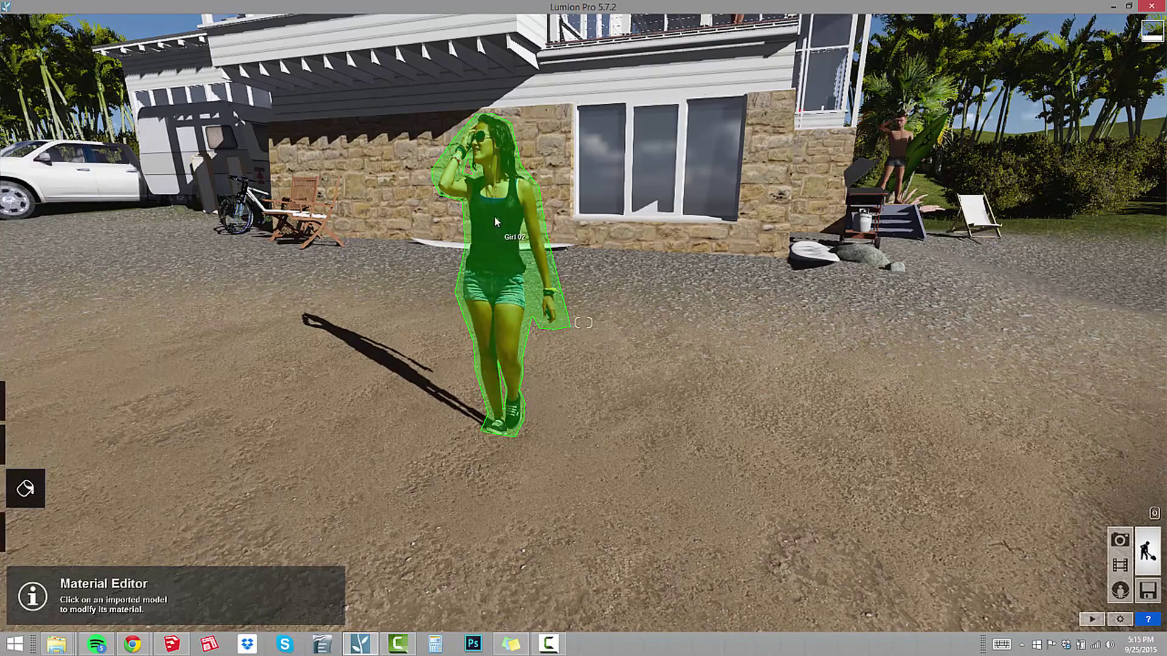
left_click(495, 236)
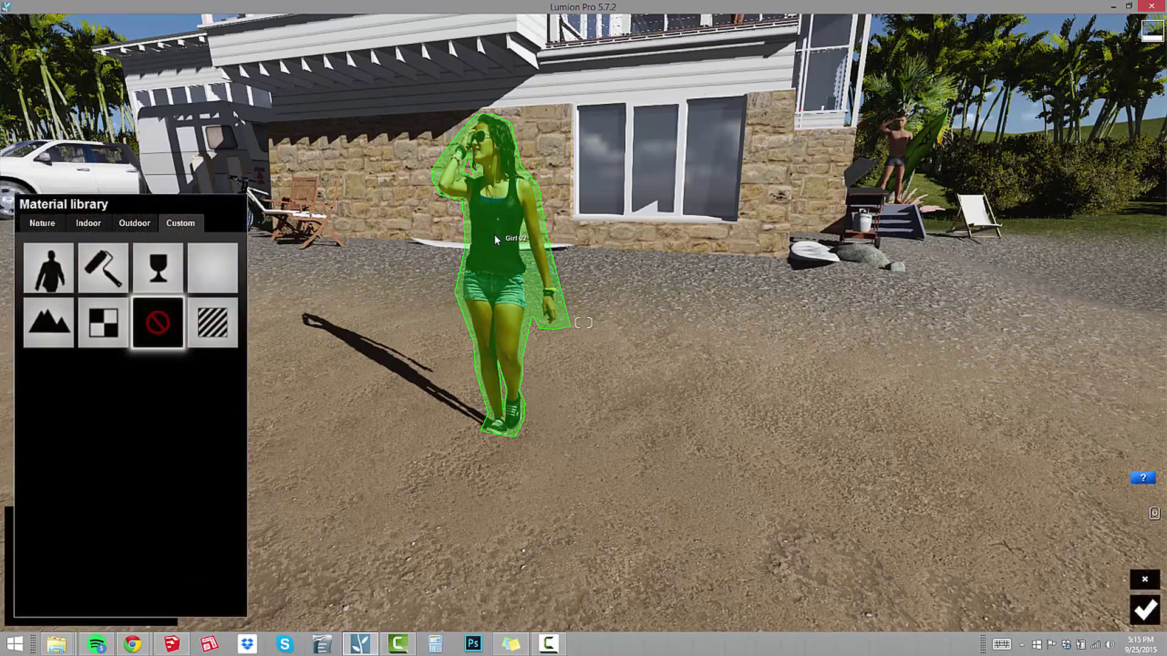
left_click(49, 267)
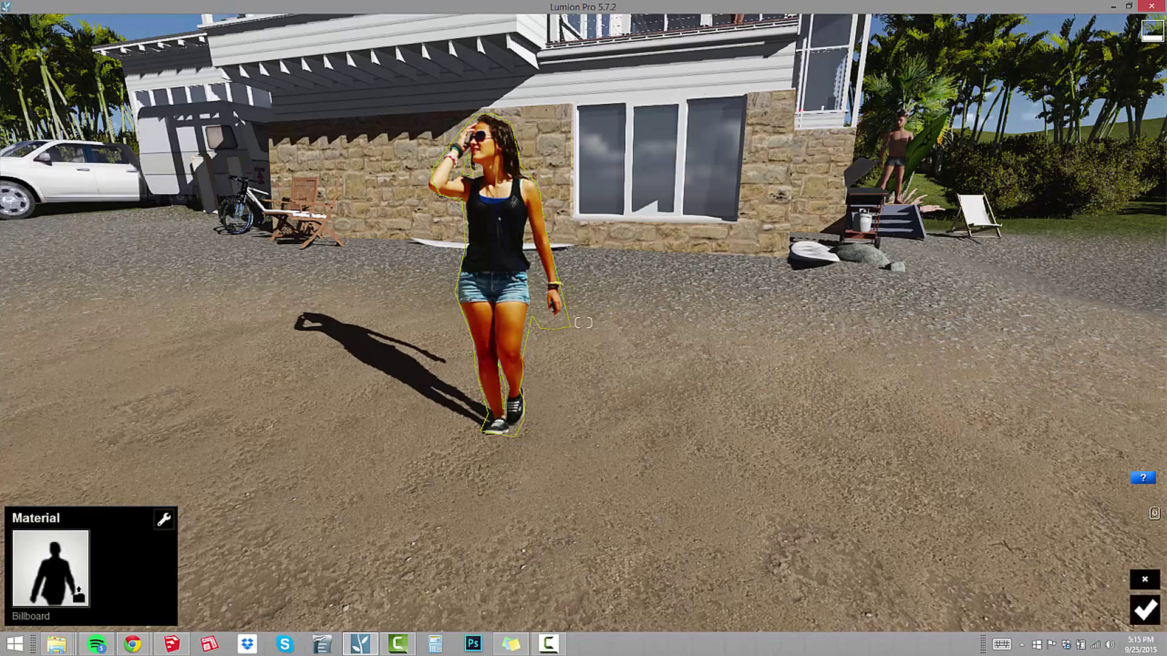
left_click(1144, 612)
Examine the girl in the black top from several angles to check how the cutout faces the camera.
key("s")
key("d")
right_click_drag(575, 495, 364, 459)
key("w")
right_click_drag(426, 491, 48, 483)
key("d")
right_click_drag(912, 494, 785, 494)
key("s")
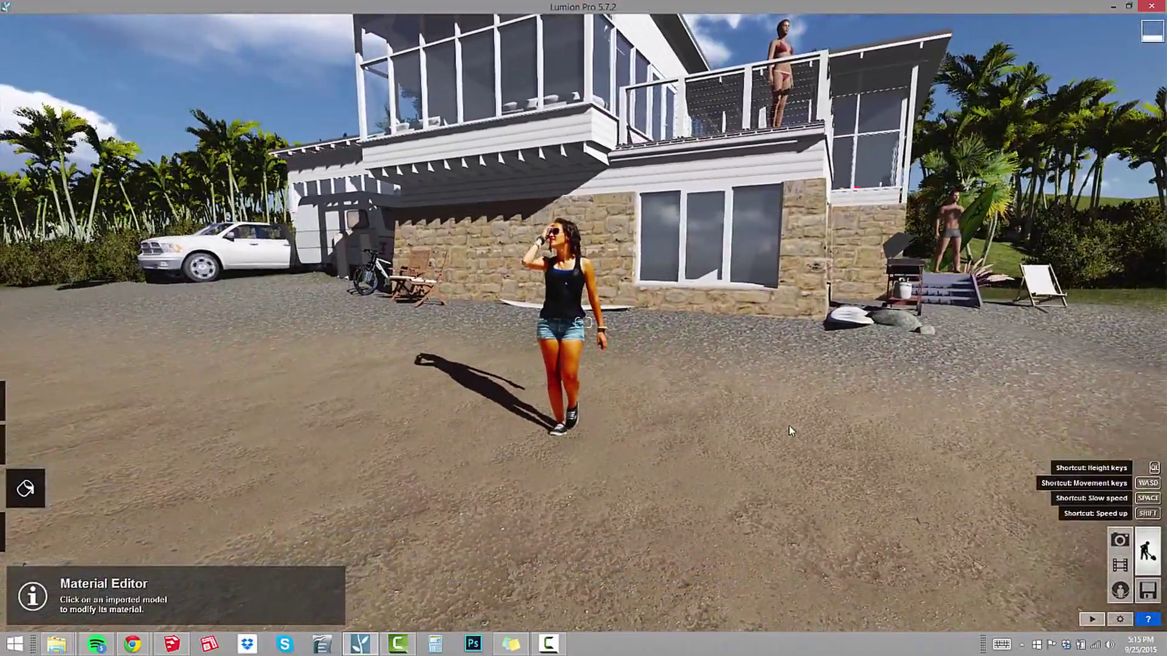
key("s")
key("w")
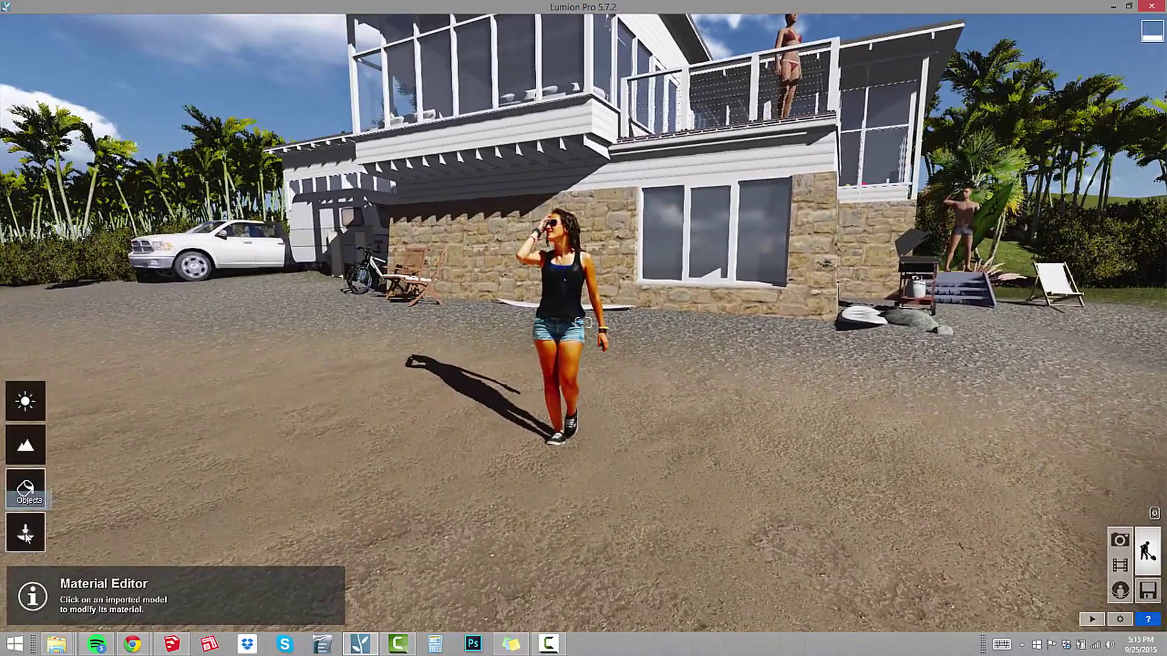
Import PEOPLE_2D - 01.skp under its default name and place it on the sand beside the first girl.
left_click(25, 532)
left_click(151, 539)
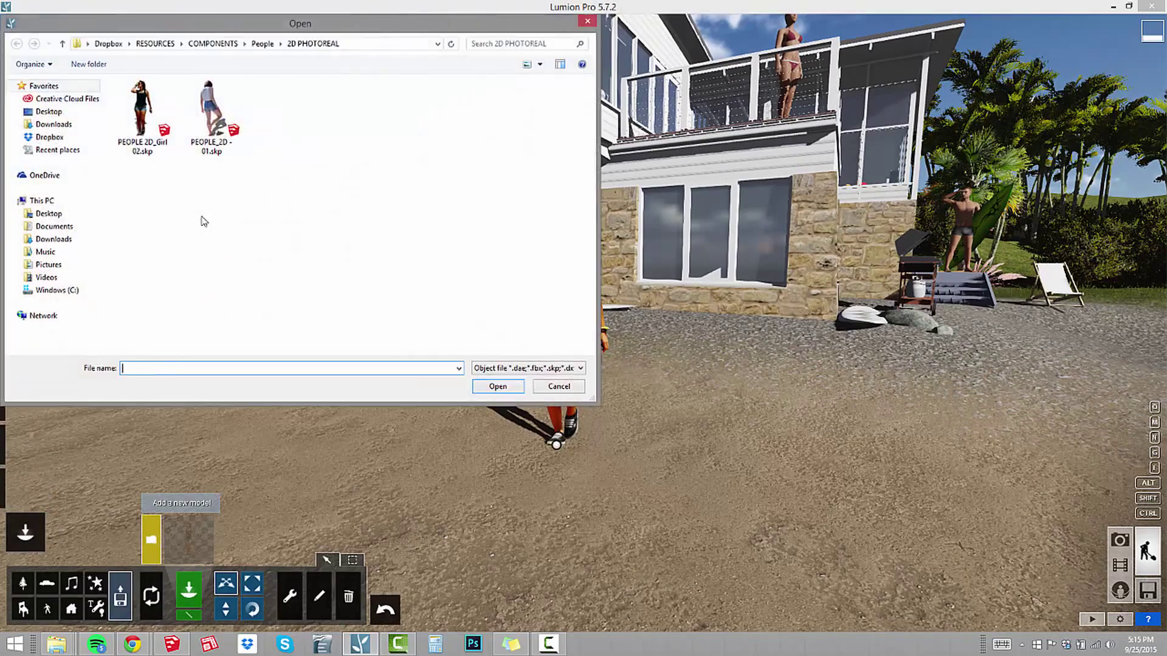
left_click(497, 386)
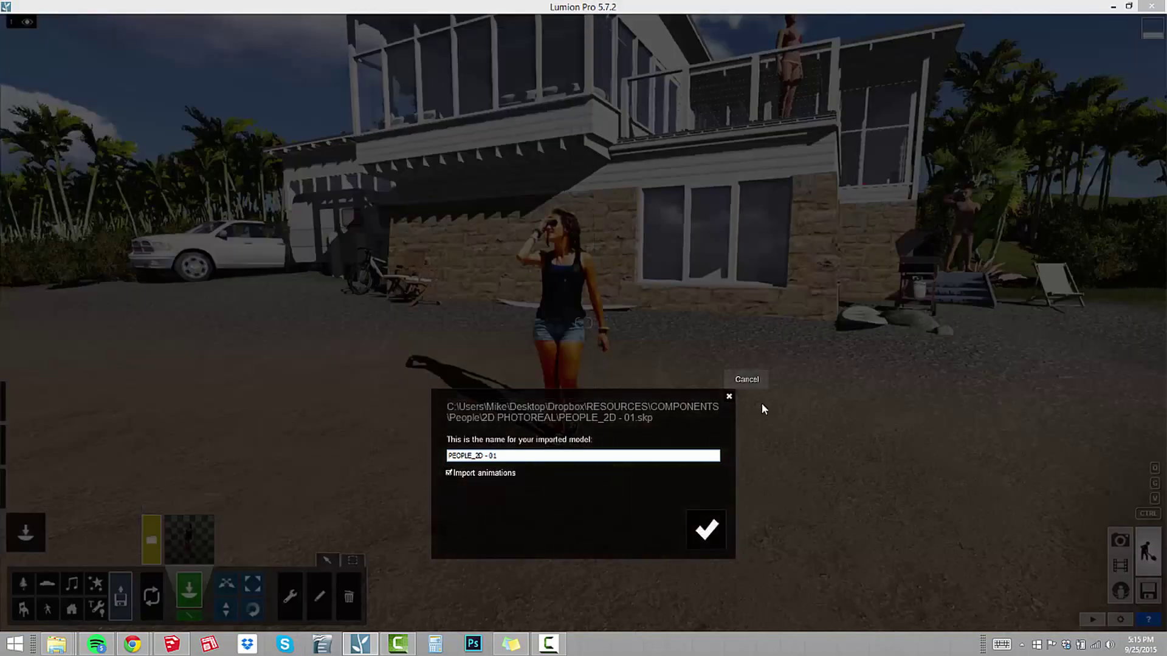
left_click(705, 530)
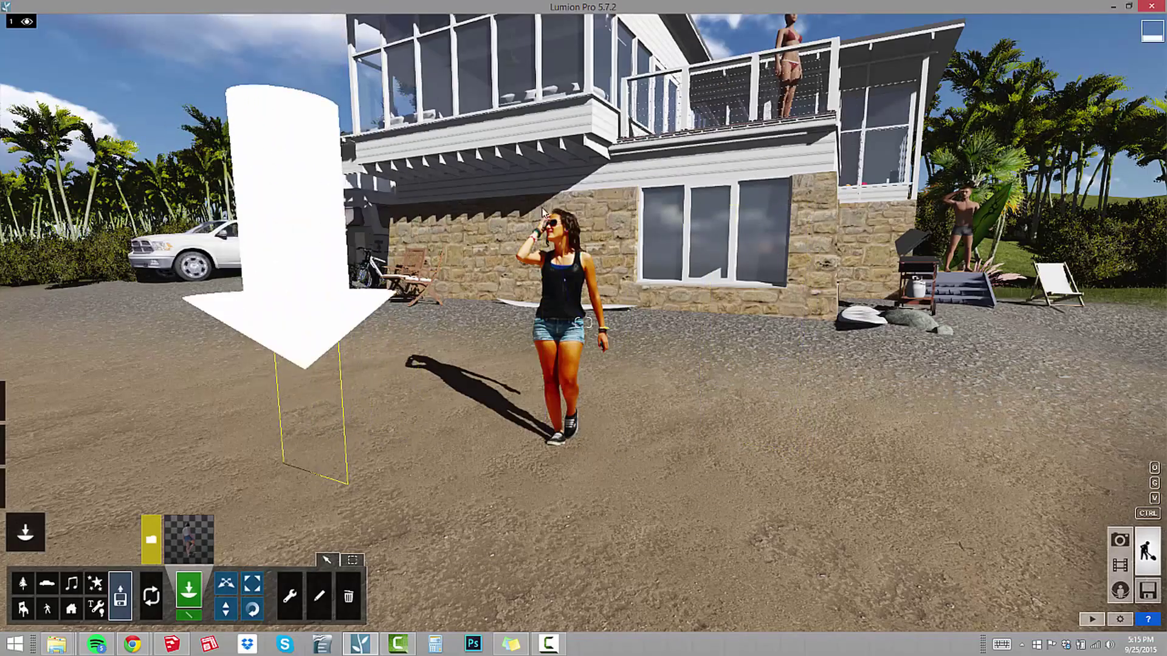
left_click(307, 465)
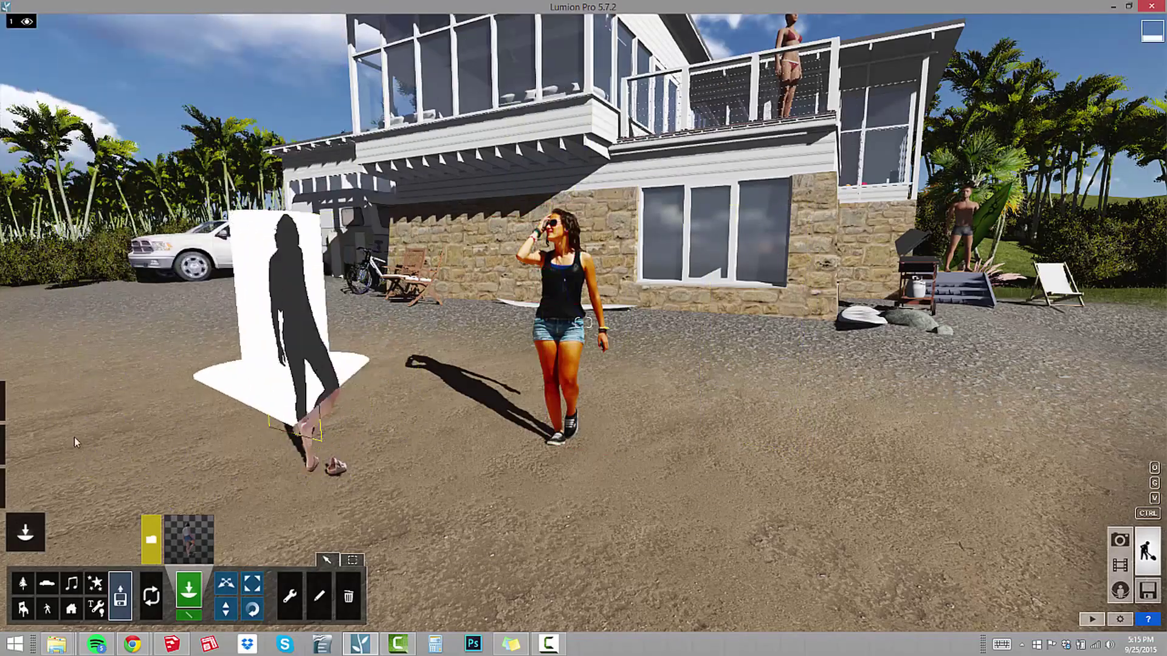
Apply the Billboard material to the second figure, the woman in the white top.
mouse_move(25, 532)
left_click(23, 490)
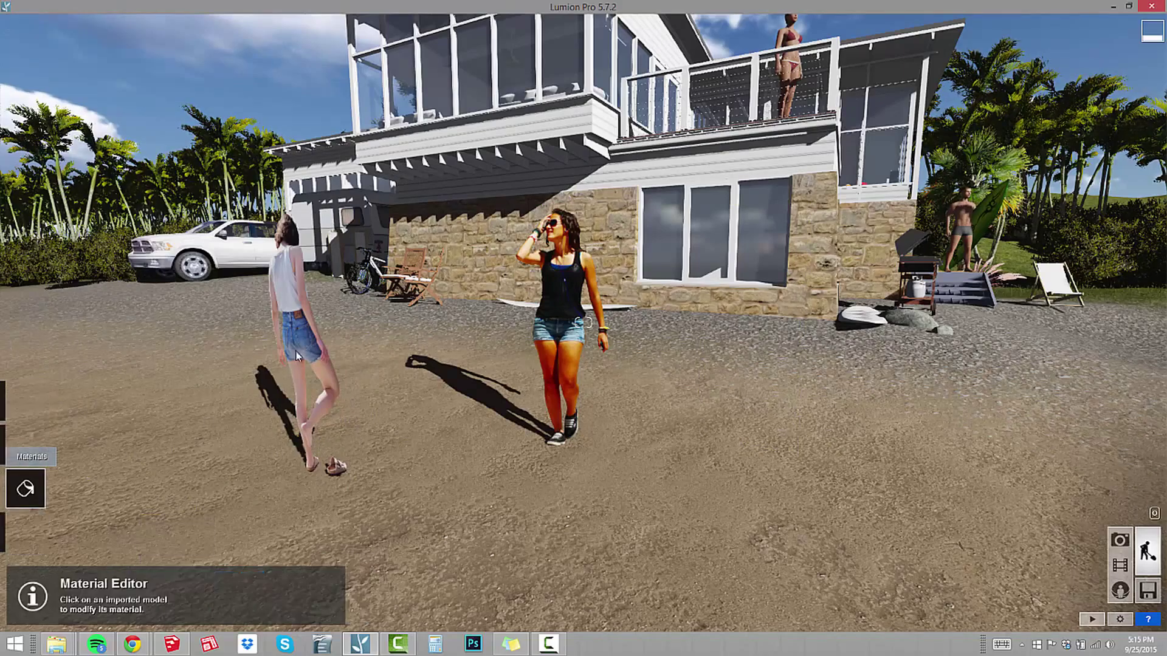
left_click(289, 280)
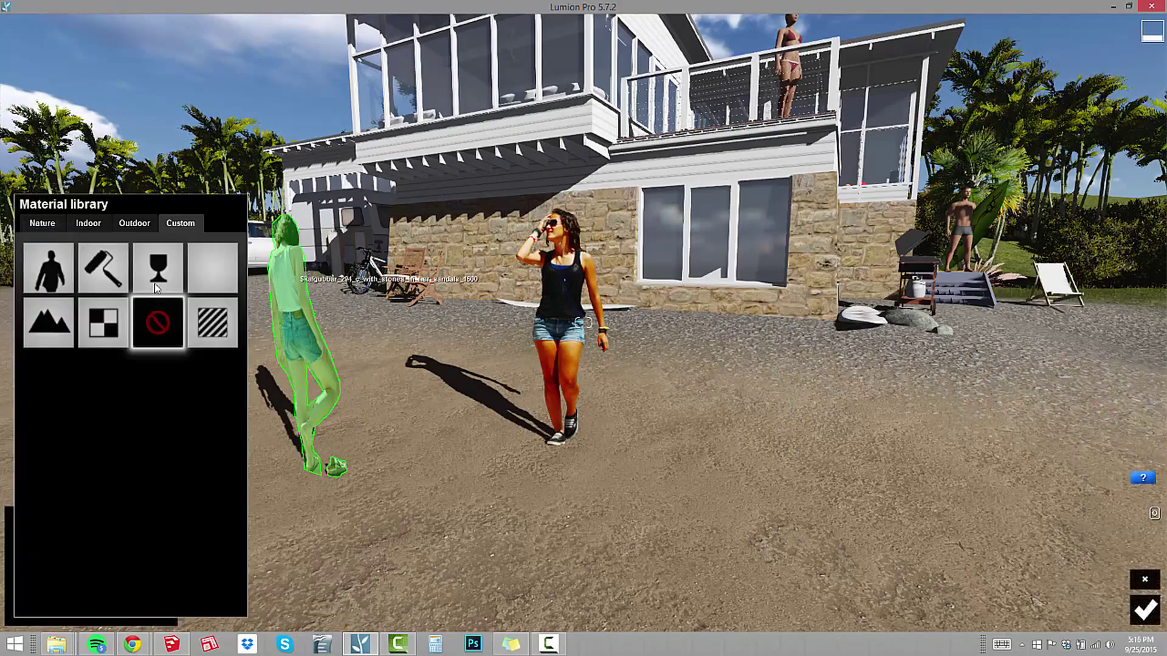
left_click(40, 275)
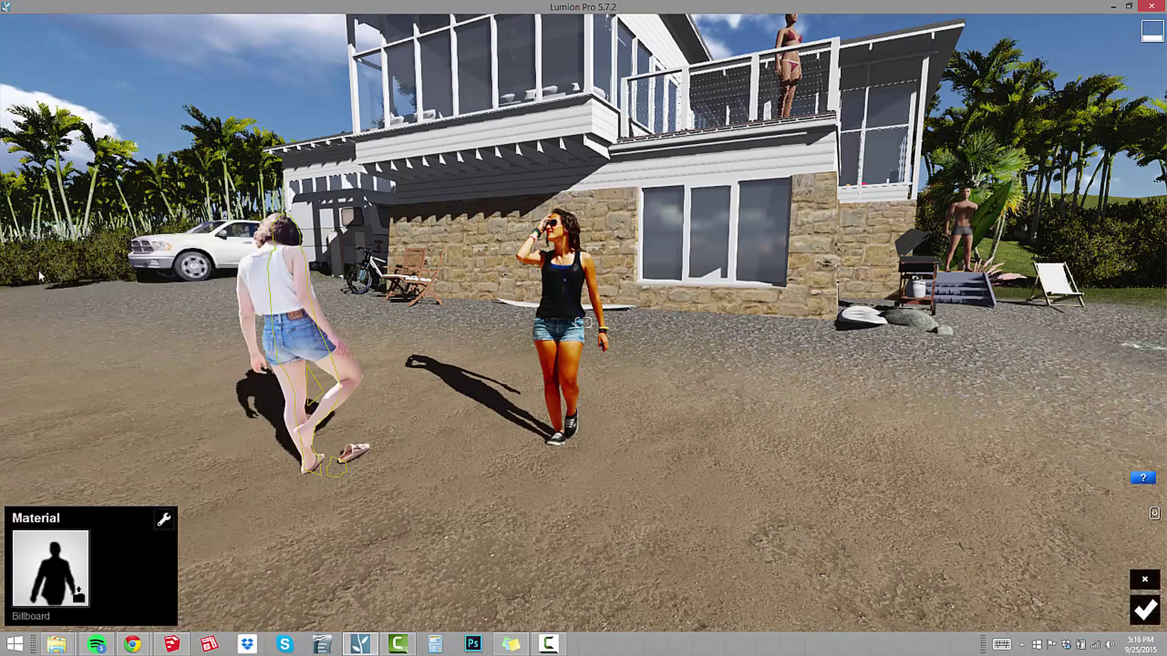
Examine both people cutouts from different sides and distances, ending with a wide view of the house.
key("s")
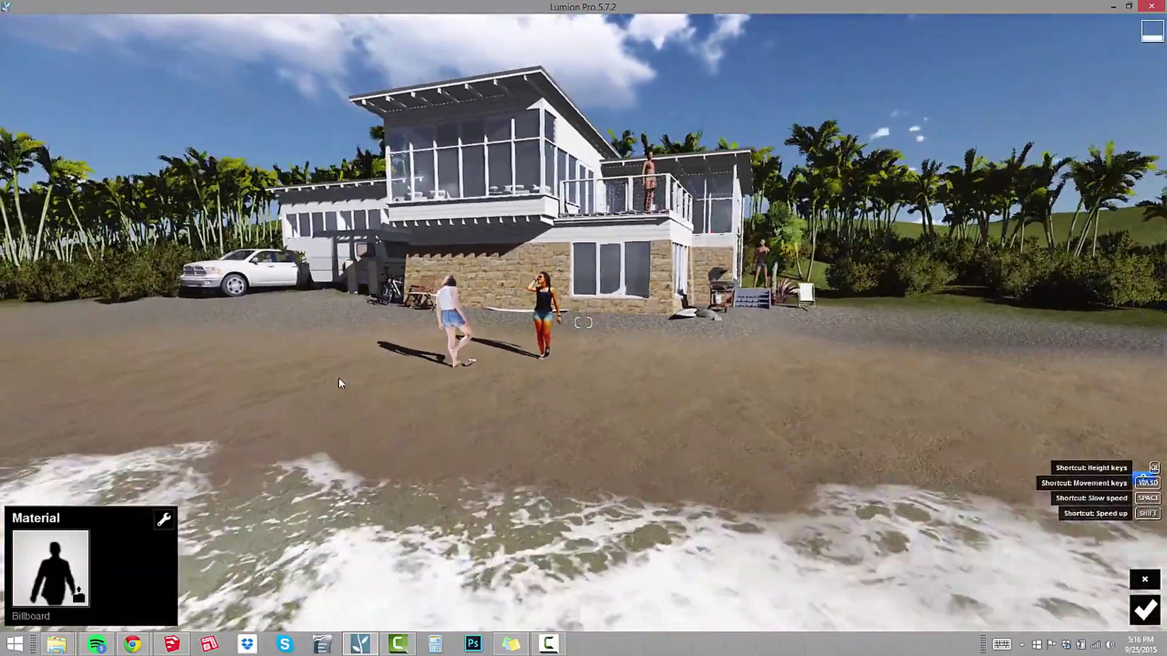
key("w")
key("d")
right_click_drag(399, 421, 267, 421)
key("d")
right_click_drag(583, 322, 960, 261)
key("a")
key("a")
key("s")
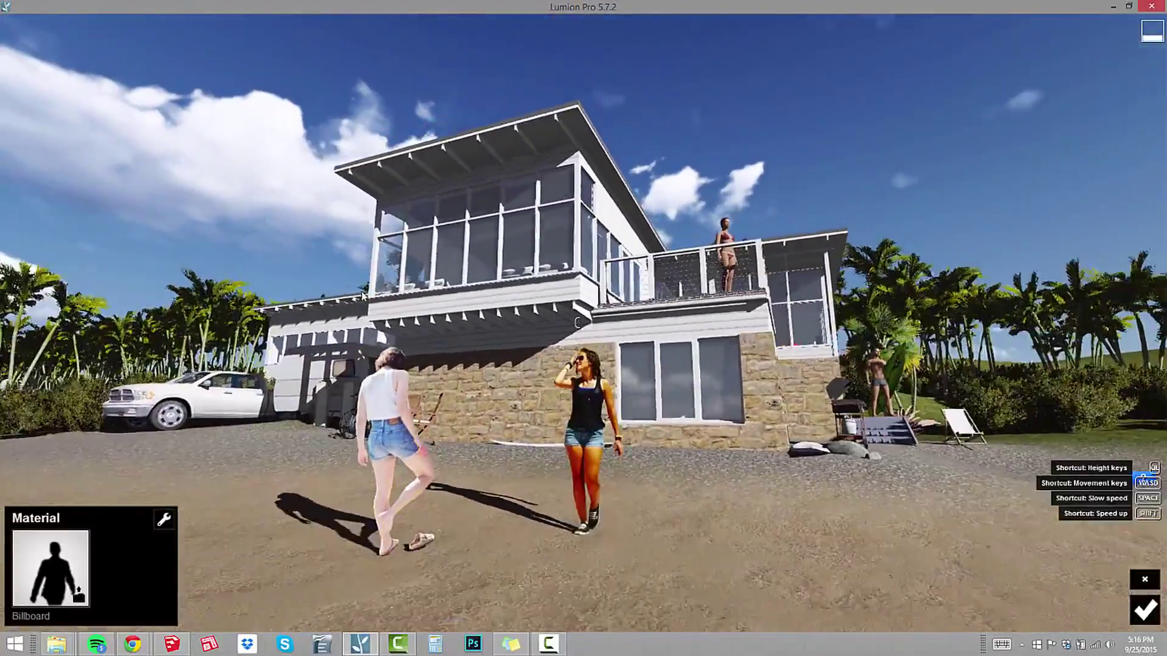
key("s")
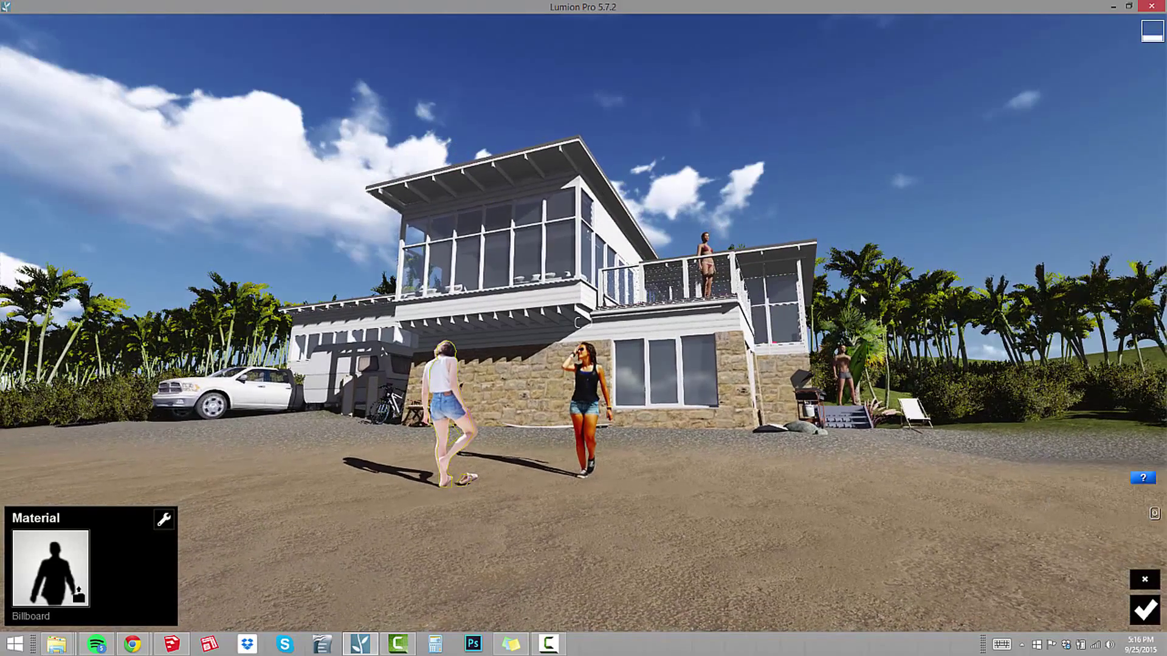
Save the second figure's material change and switch to Photo mode.
left_click(1143, 611)
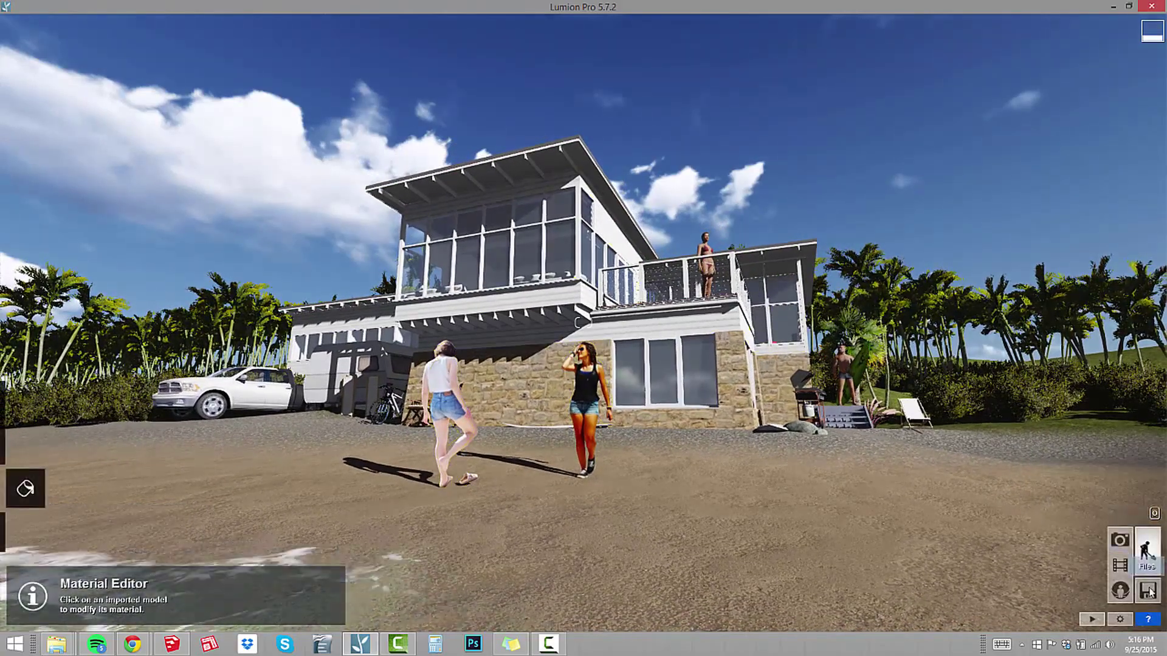
left_click(1120, 539)
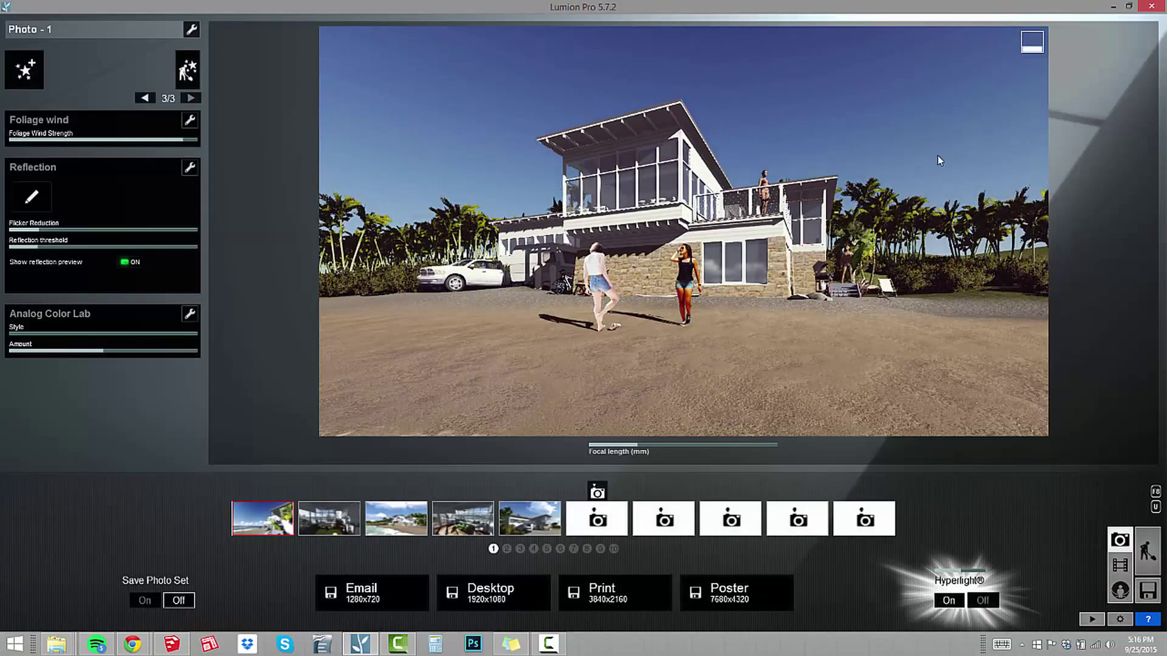
Recall Photo 1 and then Photo 3, move the camera nearer the beach house at ground level, and store that view in Photo 3.
left_click(262, 491)
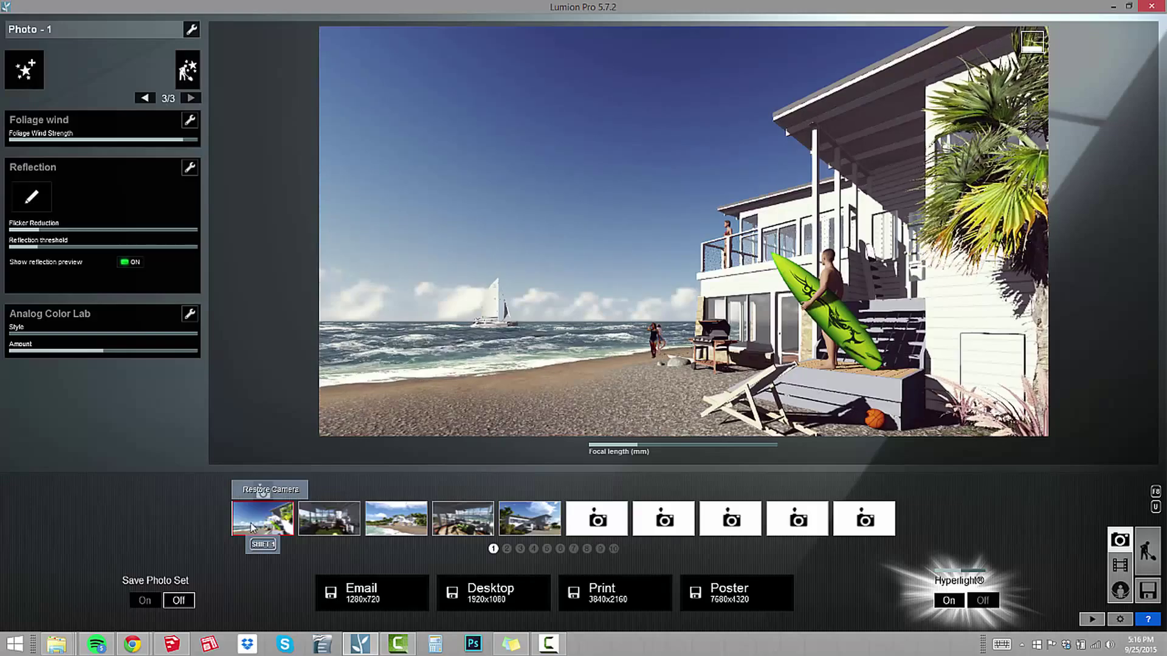
left_click(405, 509)
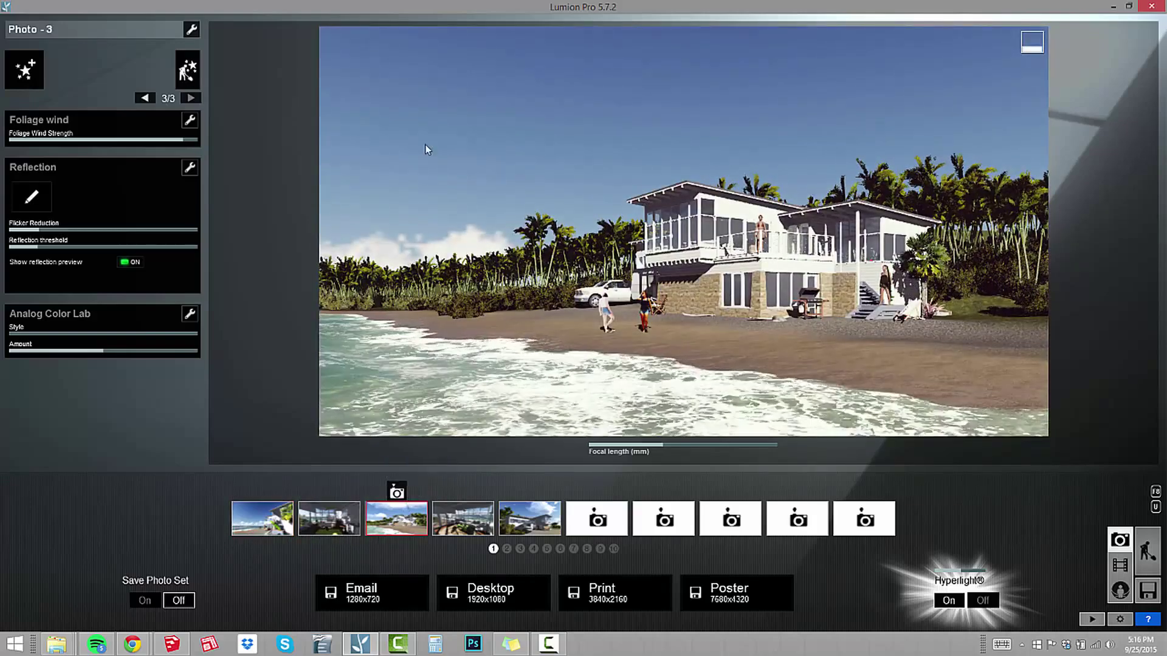
key("w")
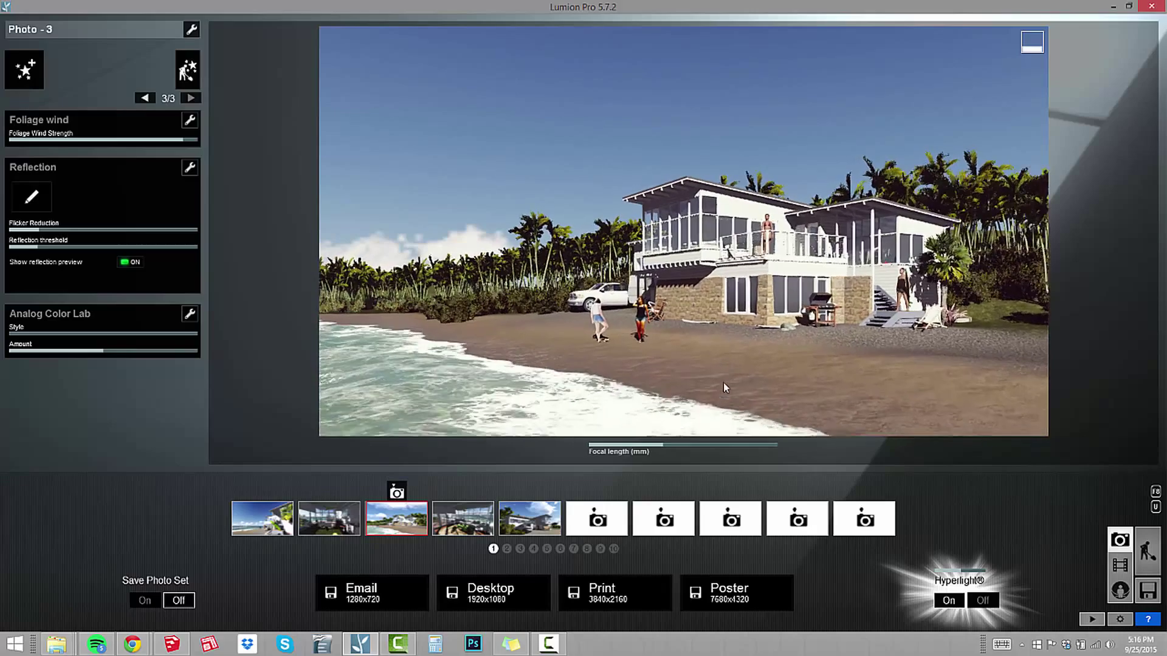
key("w")
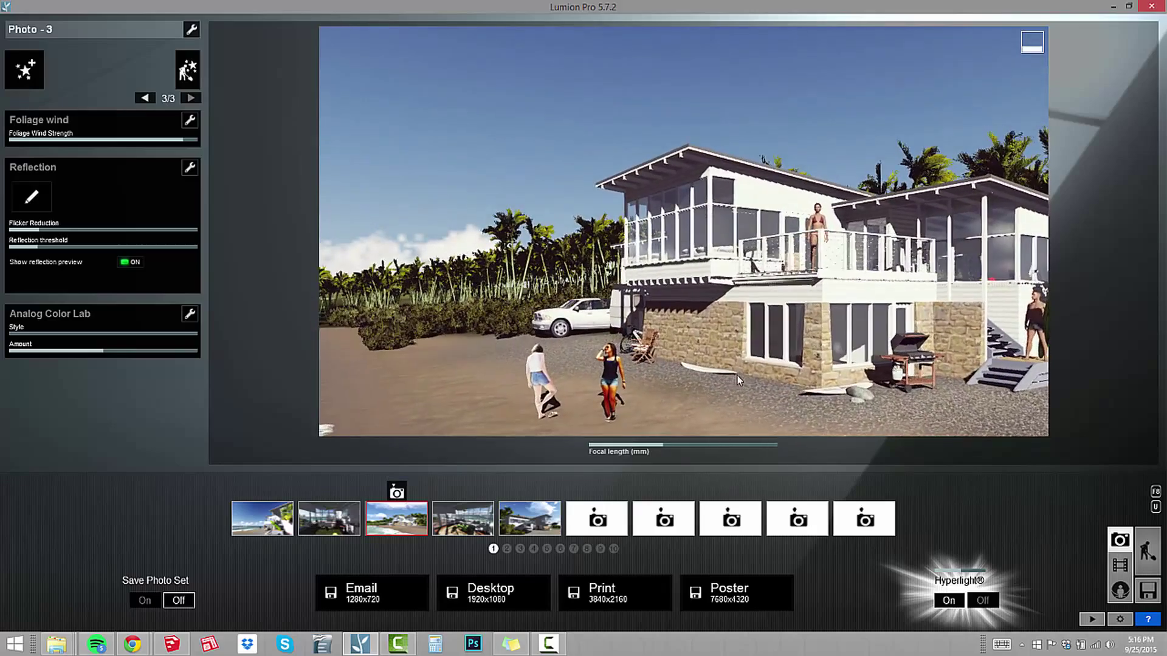
key("e")
right_click_drag(765, 359, 822, 327)
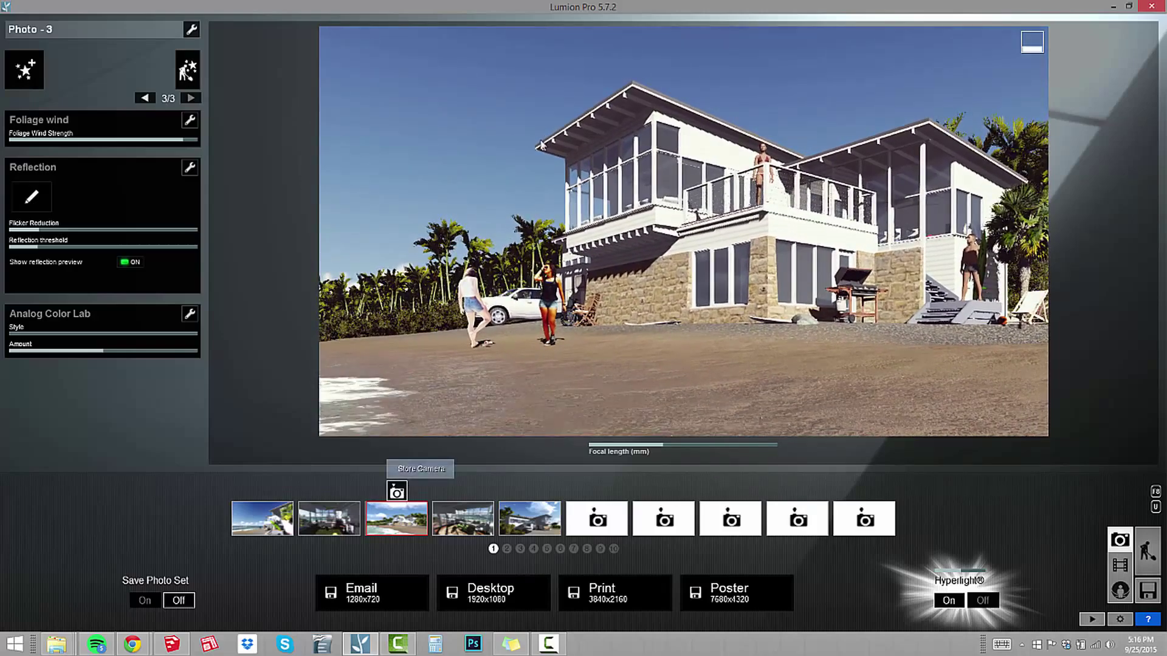
left_click(397, 491)
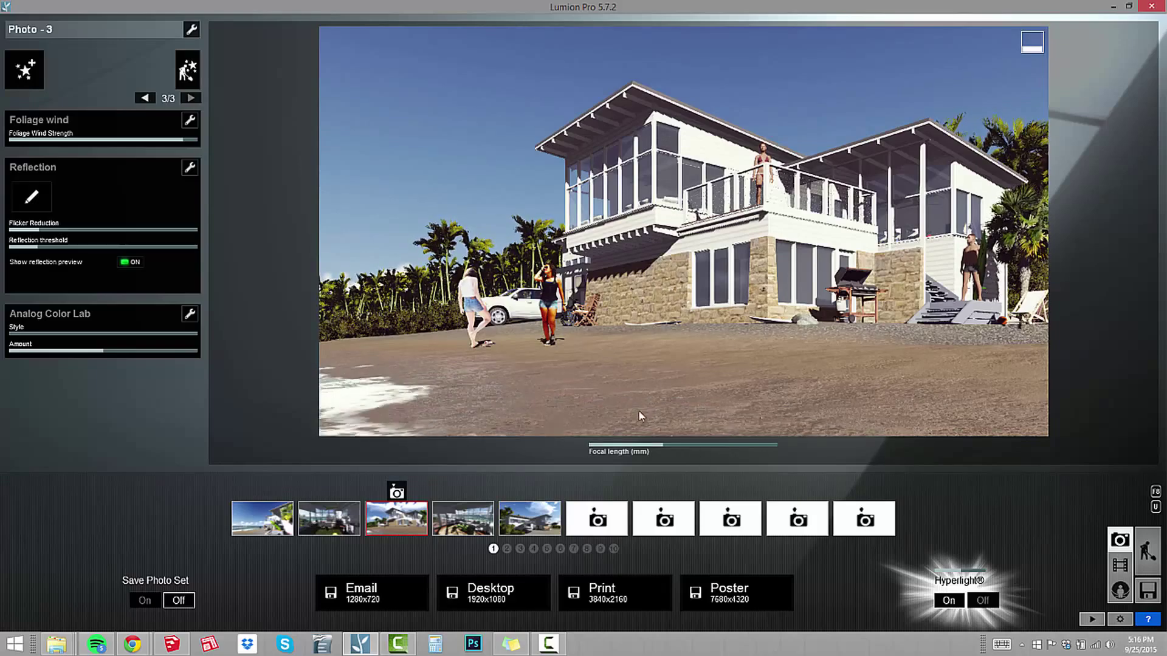
Reframe Photo 3 closer on the two cutout women and the house's stone corner, and store the camera view.
scroll(519, 348, "up", 2)
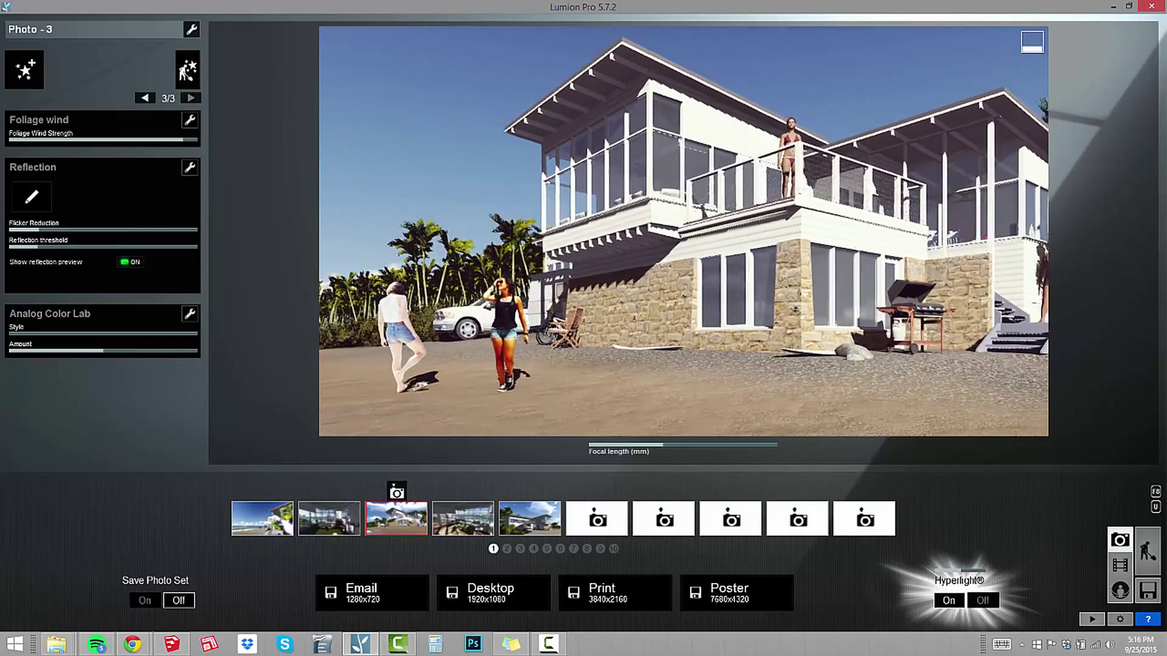
key("a")
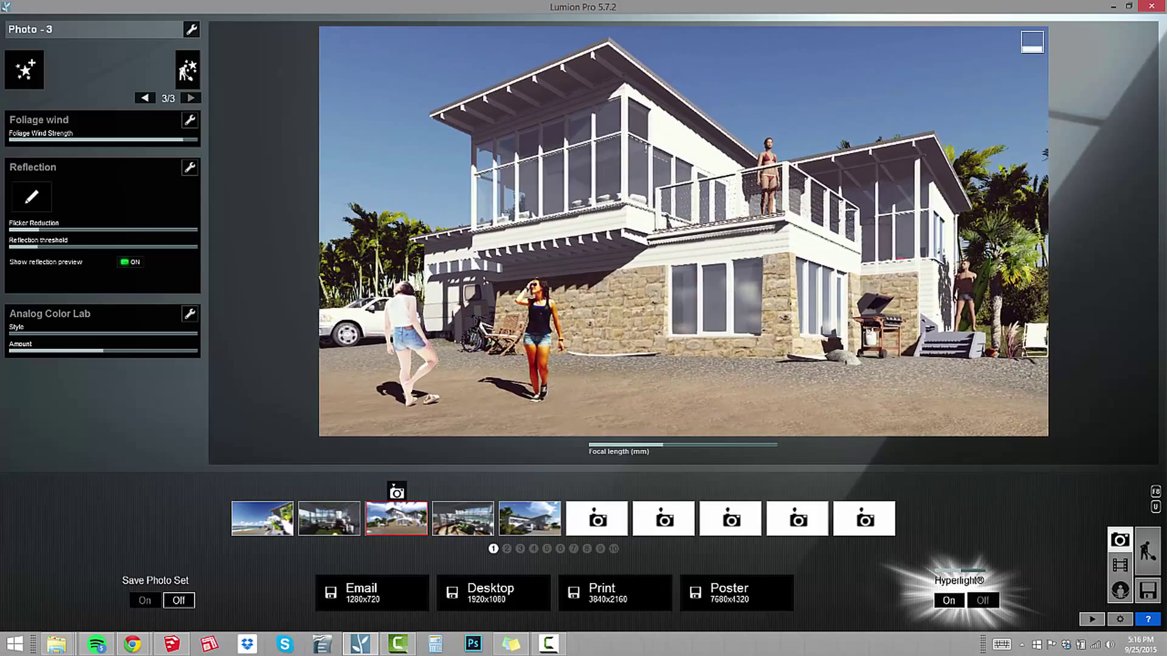
key("w")
right_click_drag(683, 231, 671, 268)
key("s")
right_click_drag(575, 410, 572, 368)
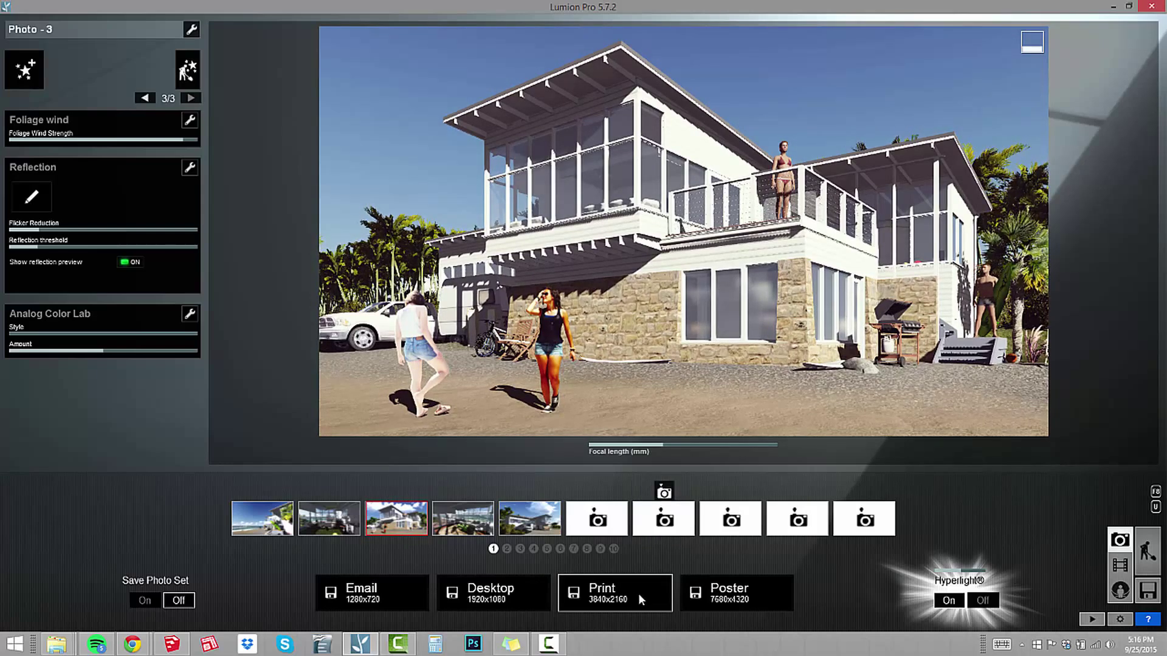
Render Photo 3 at Print size, 3840x2160, to the desktop TEMP folder, overwriting 1.bmp.
left_click(662, 570)
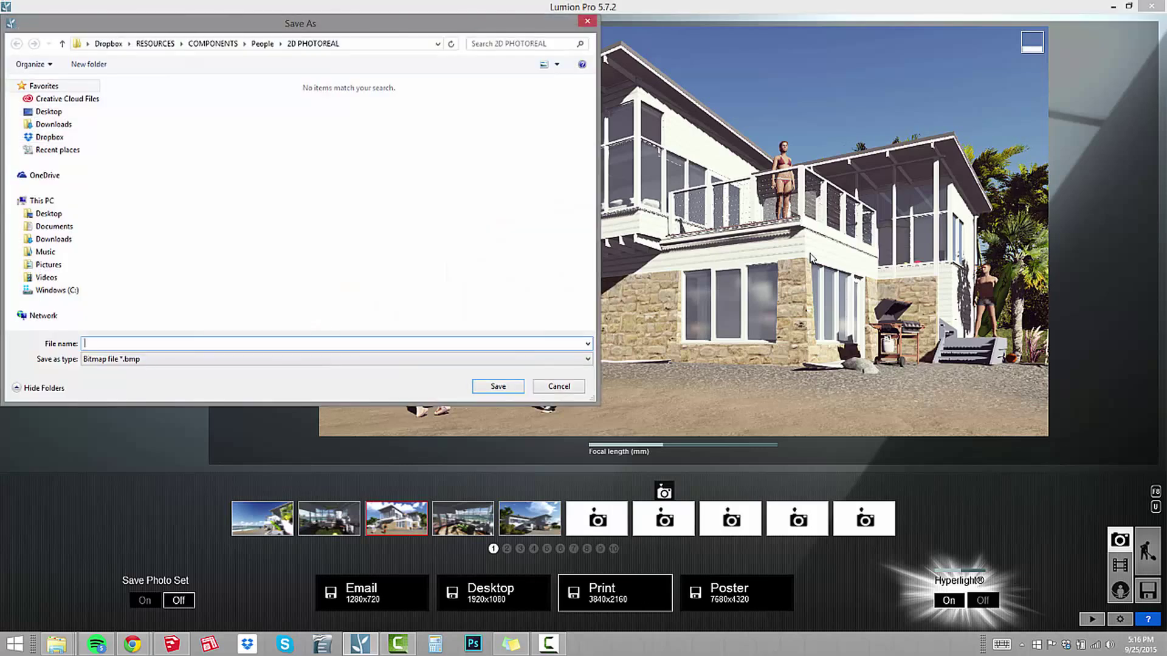
left_click(50, 112)
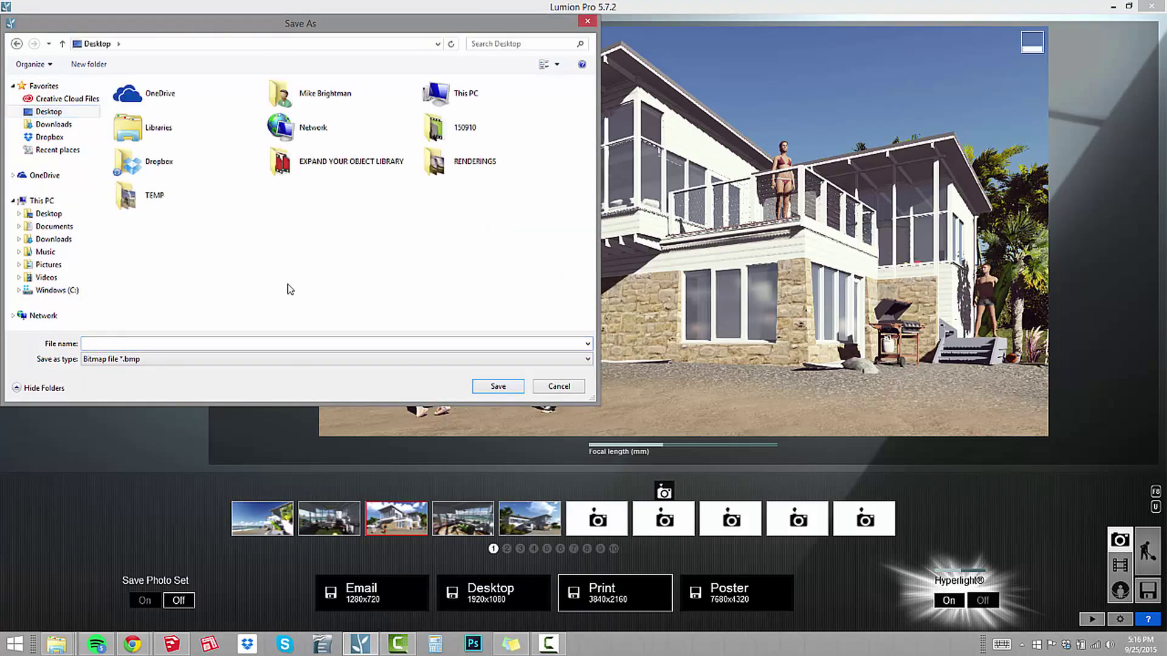
double_click(130, 199)
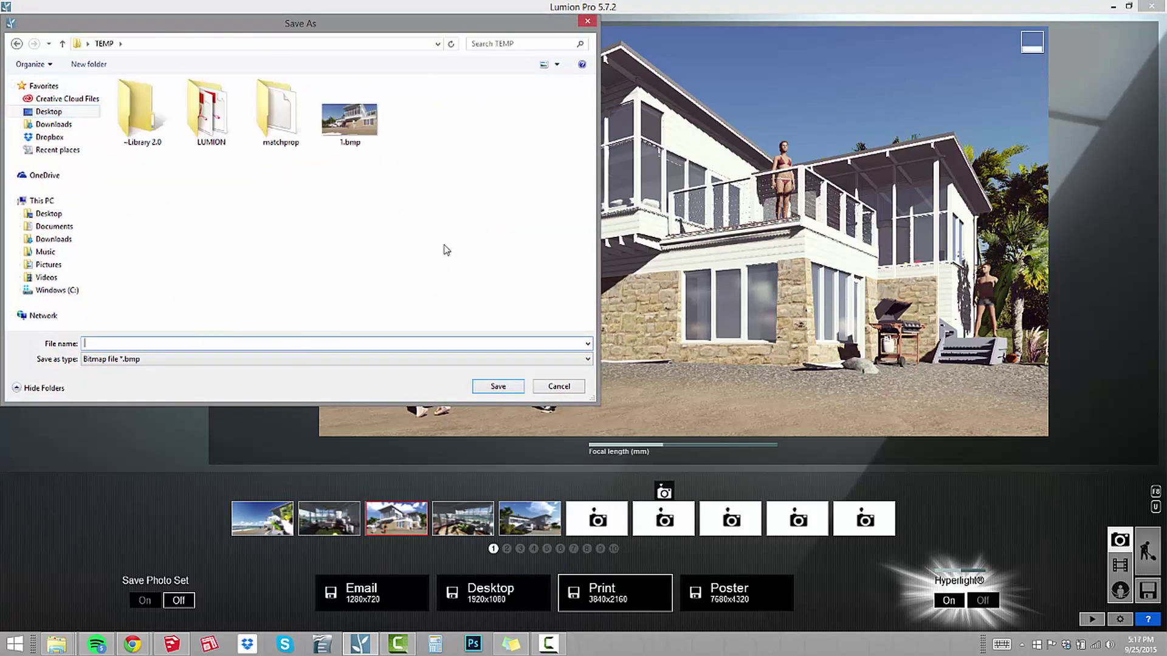
left_click(349, 118)
left_click(498, 386)
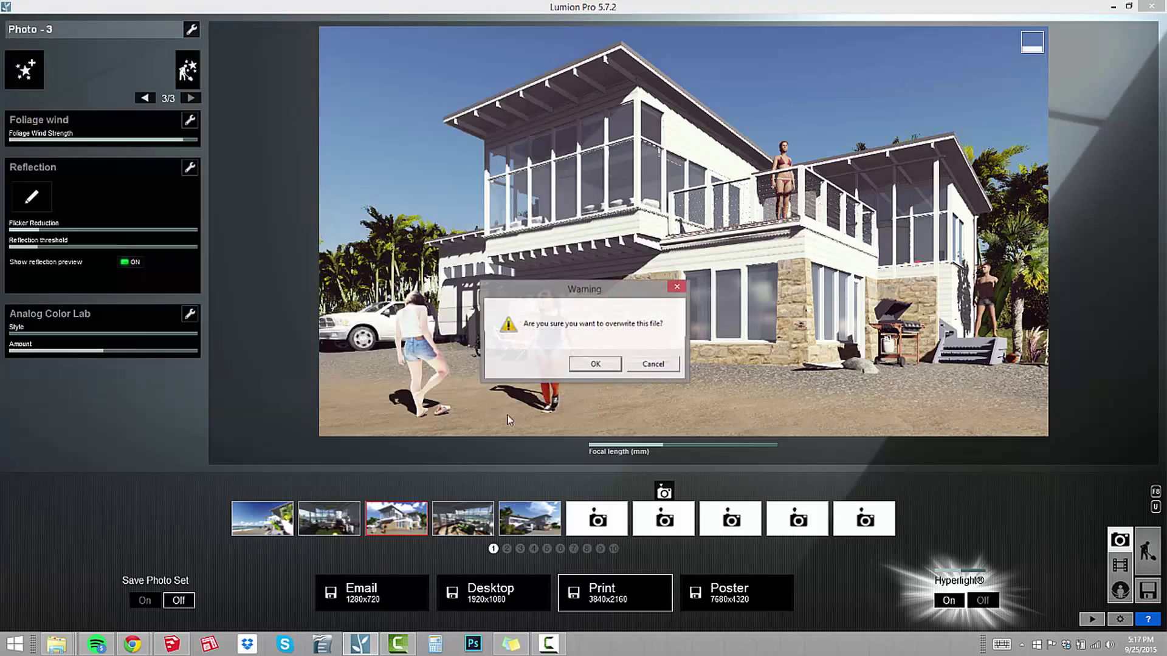
left_click(593, 362)
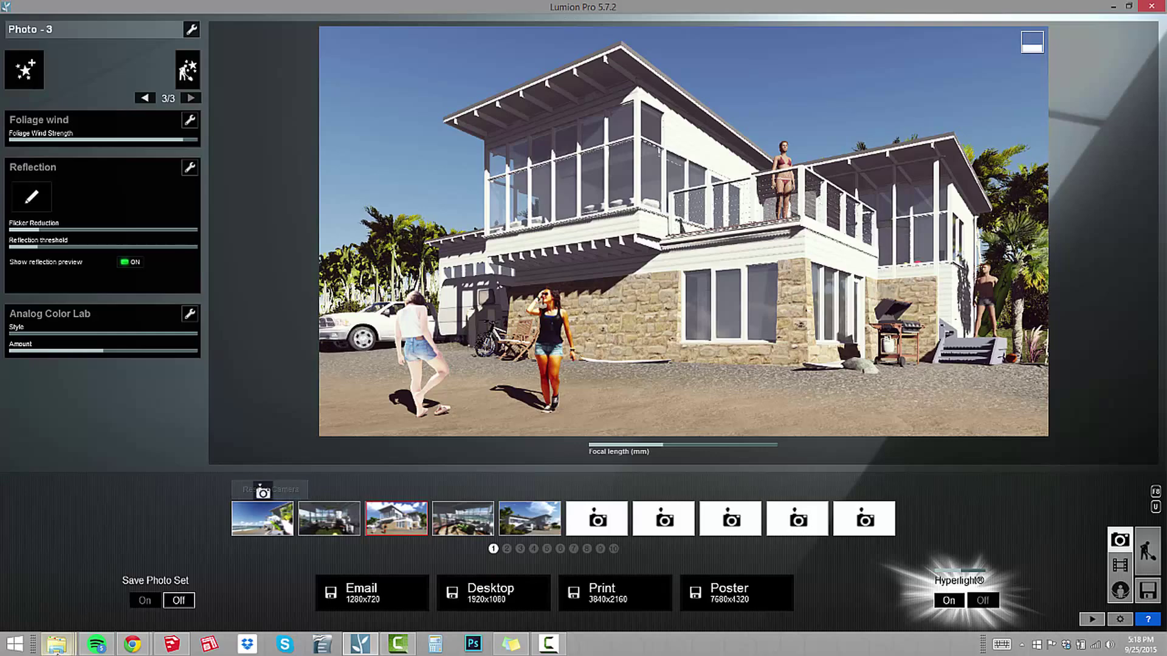
View the rendered 1.bmp from the TEMP folder in File Explorer, and return to Lumion.
mouse_move(61, 648)
left_click(70, 595)
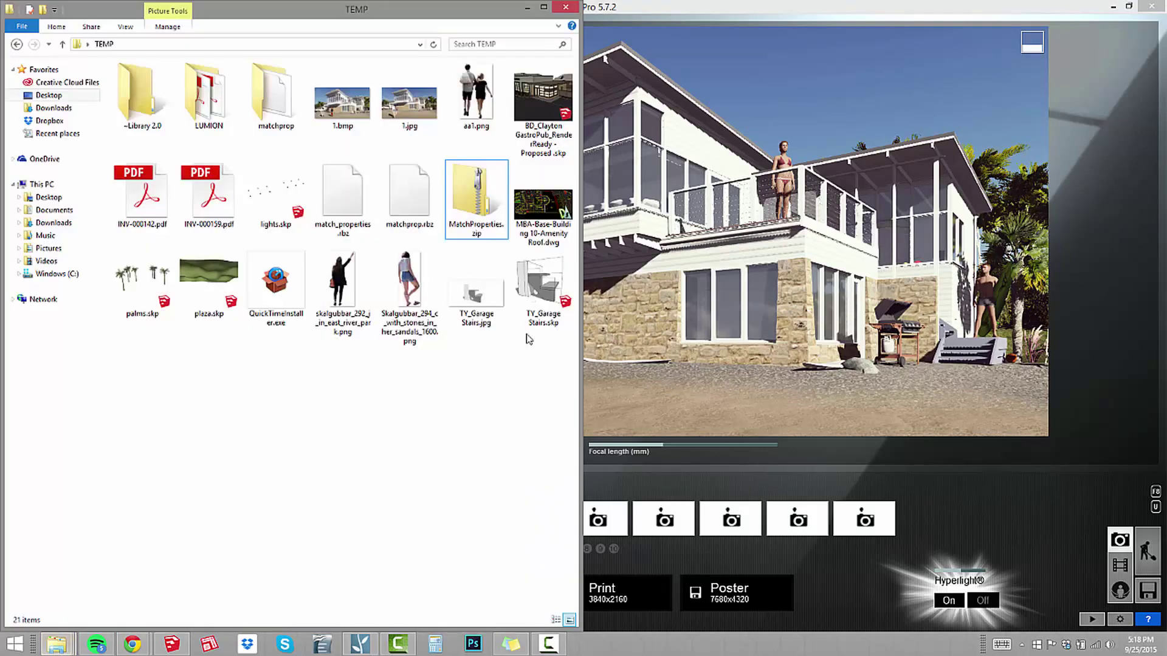
double_click(342, 102)
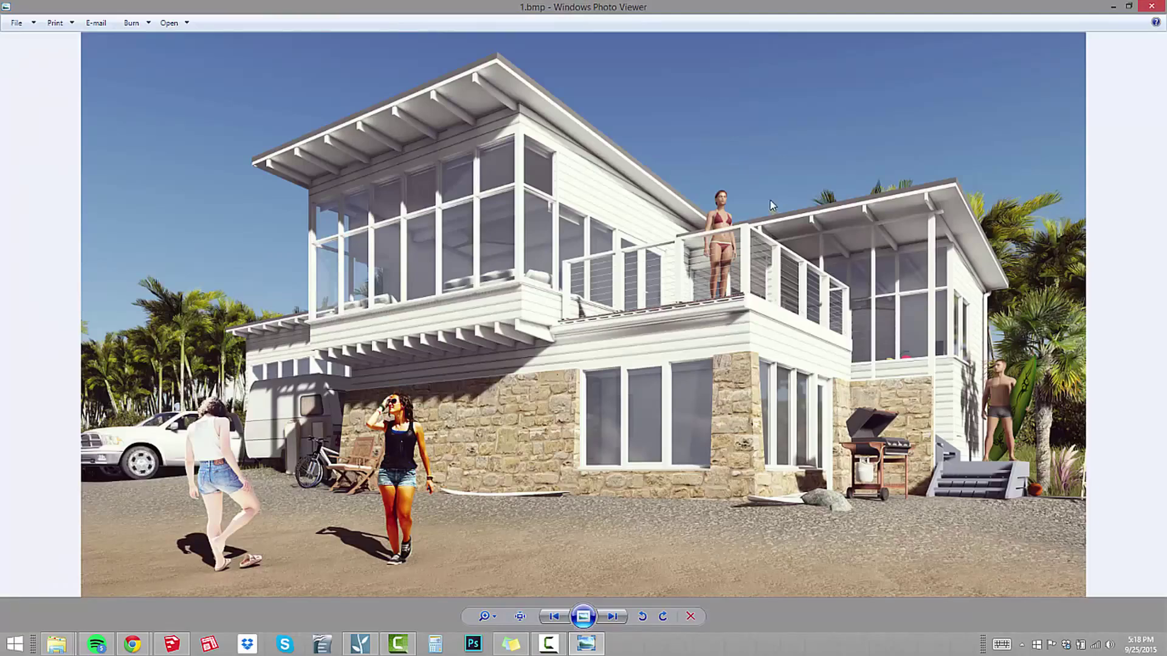
left_click(1151, 7)
left_click(1109, 172)
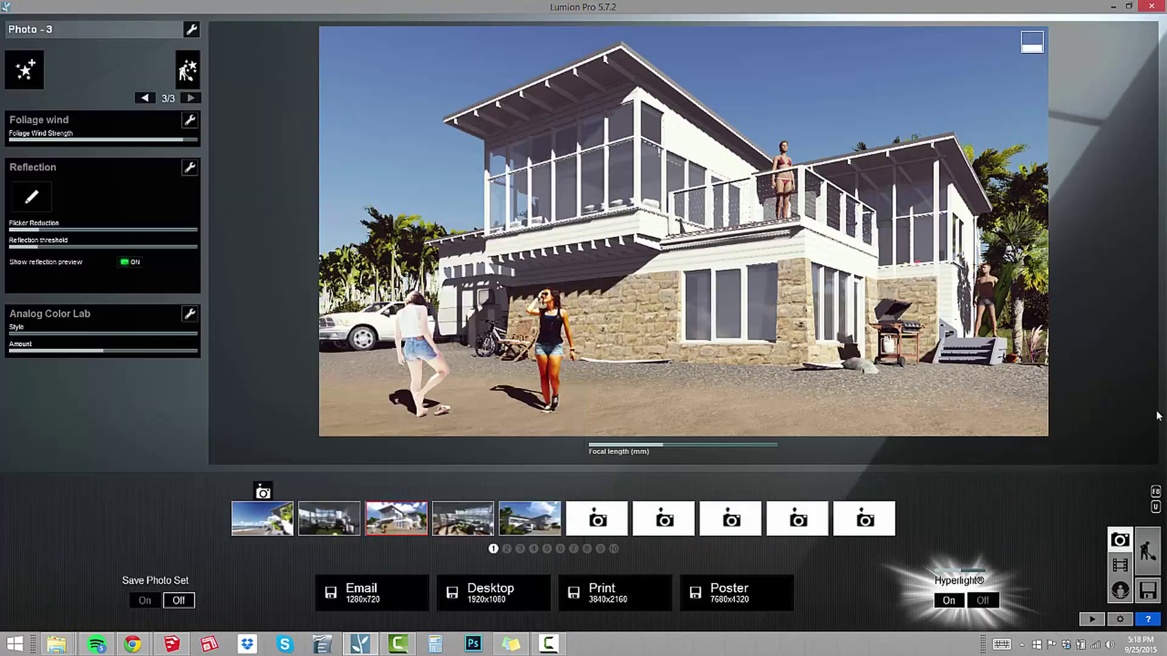
Return to Build mode and open the library of imported models.
left_click(1148, 552)
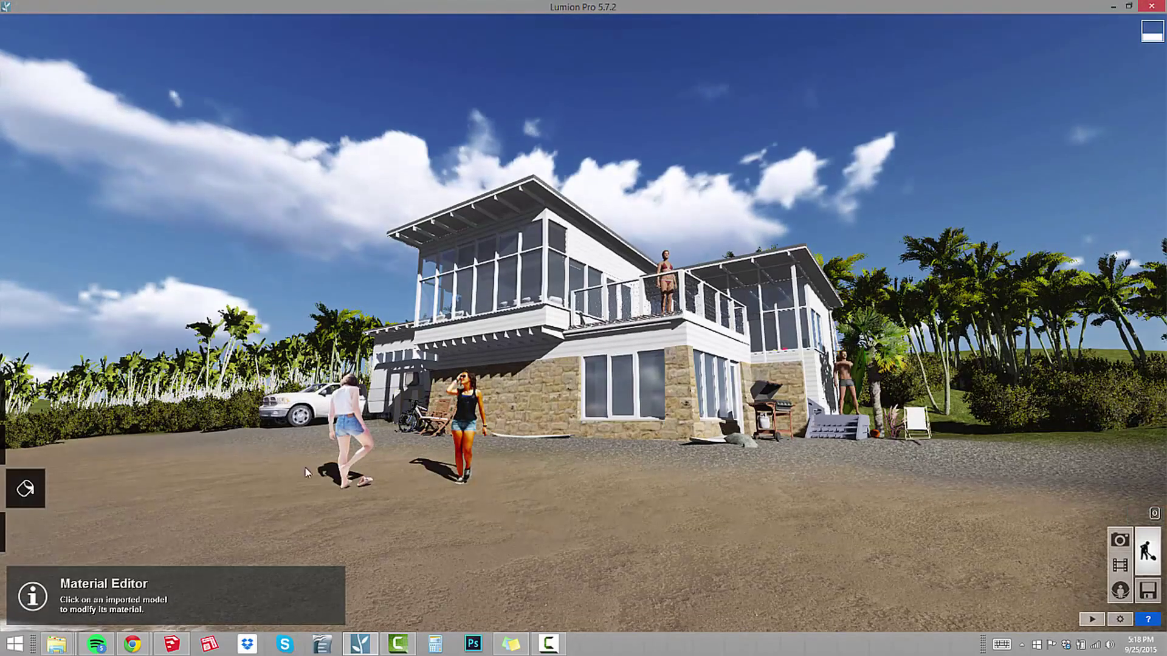
left_click(25, 530)
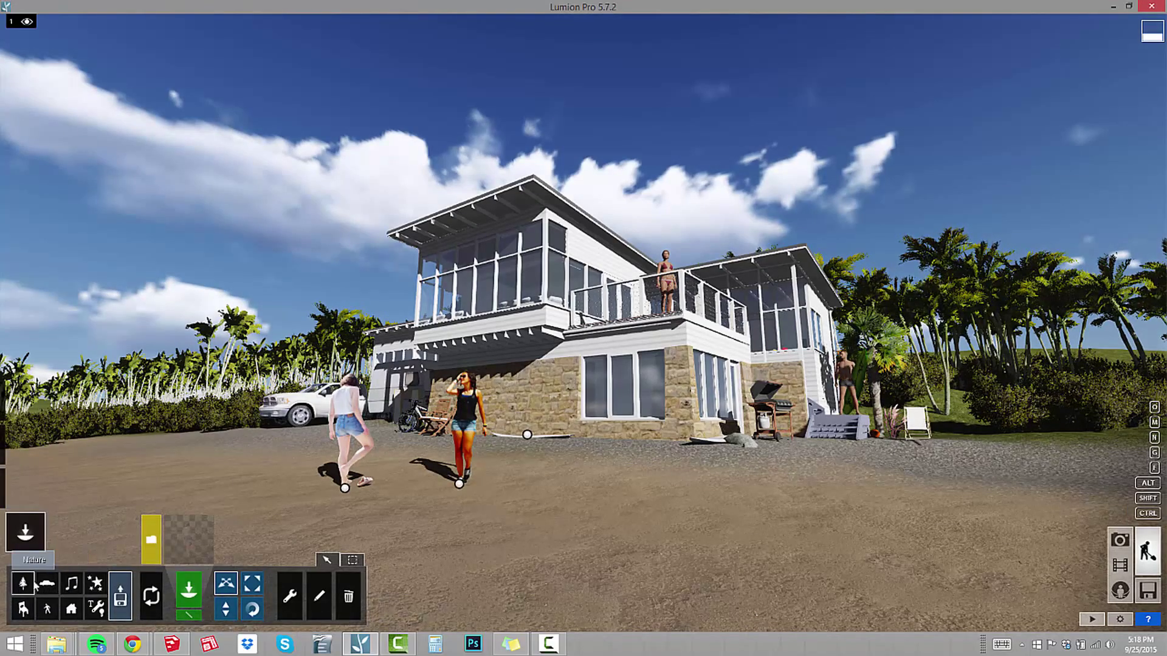
left_click(120, 600)
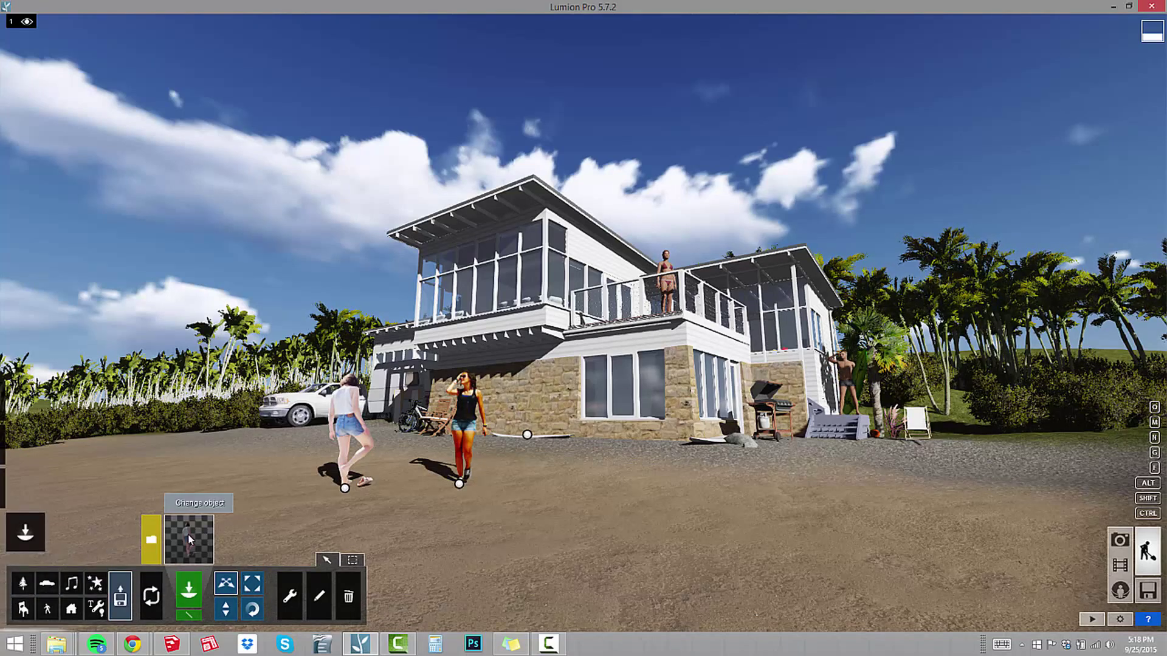
left_click(189, 539)
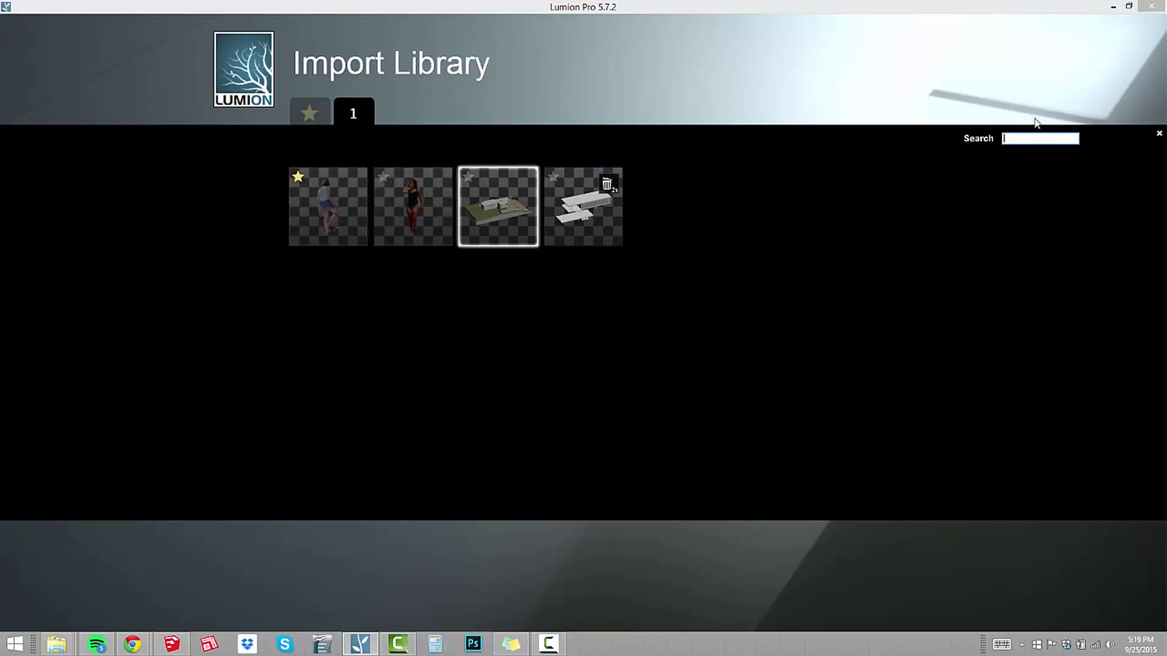
Search the Import Library for "peop", mark the woman in the black top as a favourite, and check the favourites before closing the library.
type("peop")
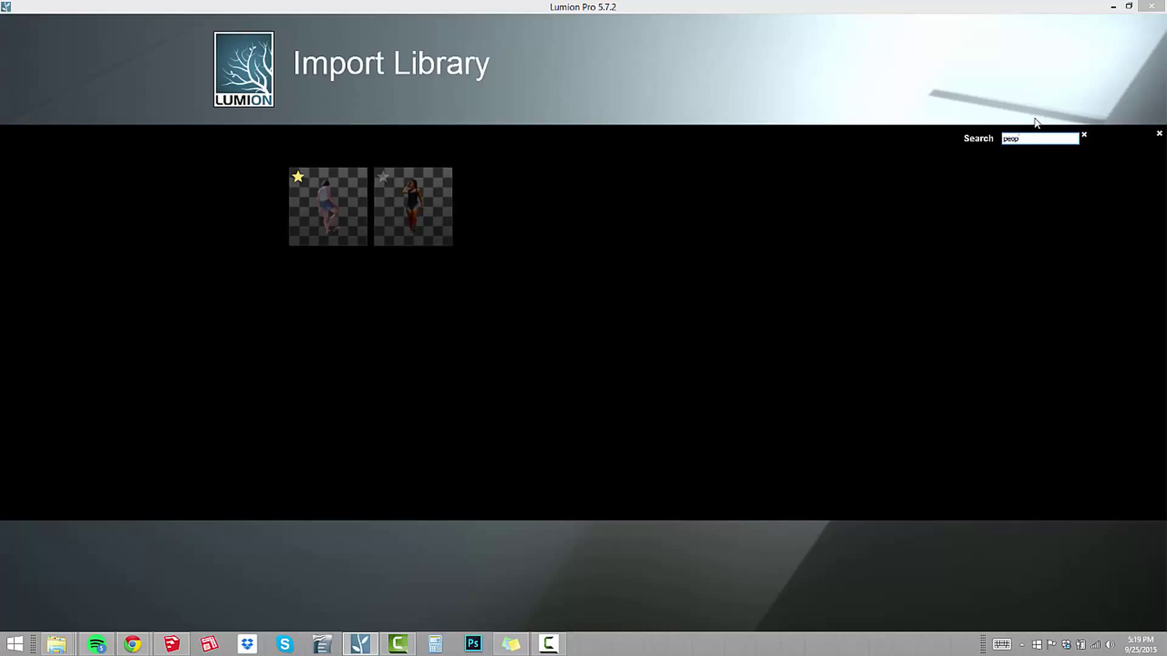
left_click(383, 177)
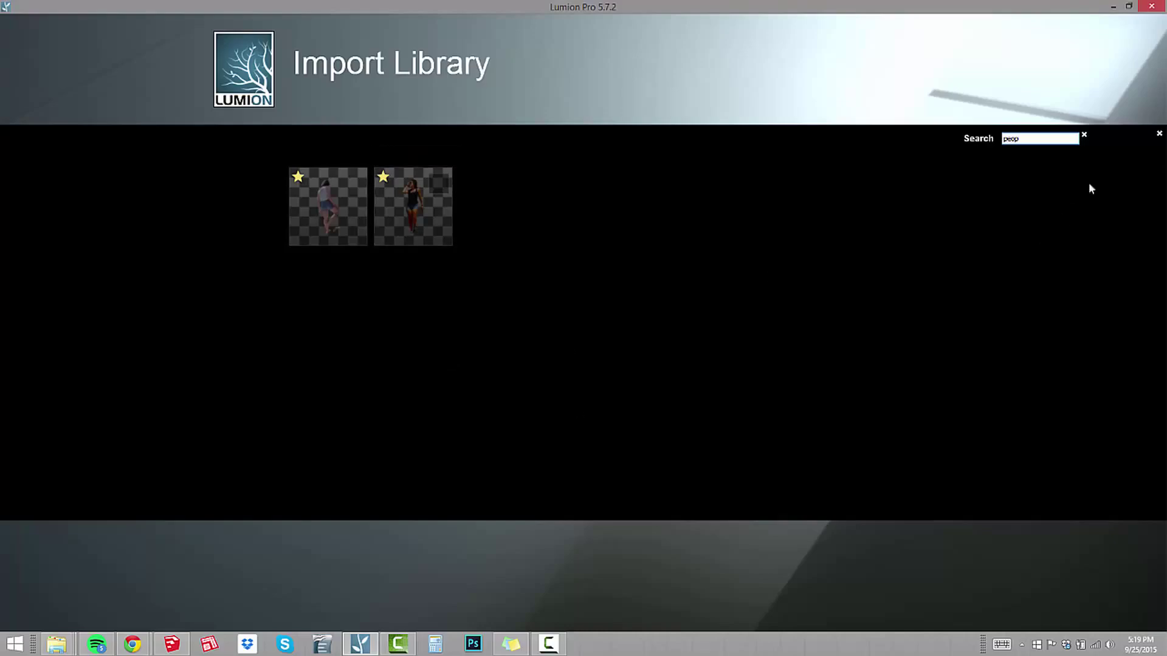
left_click(1084, 135)
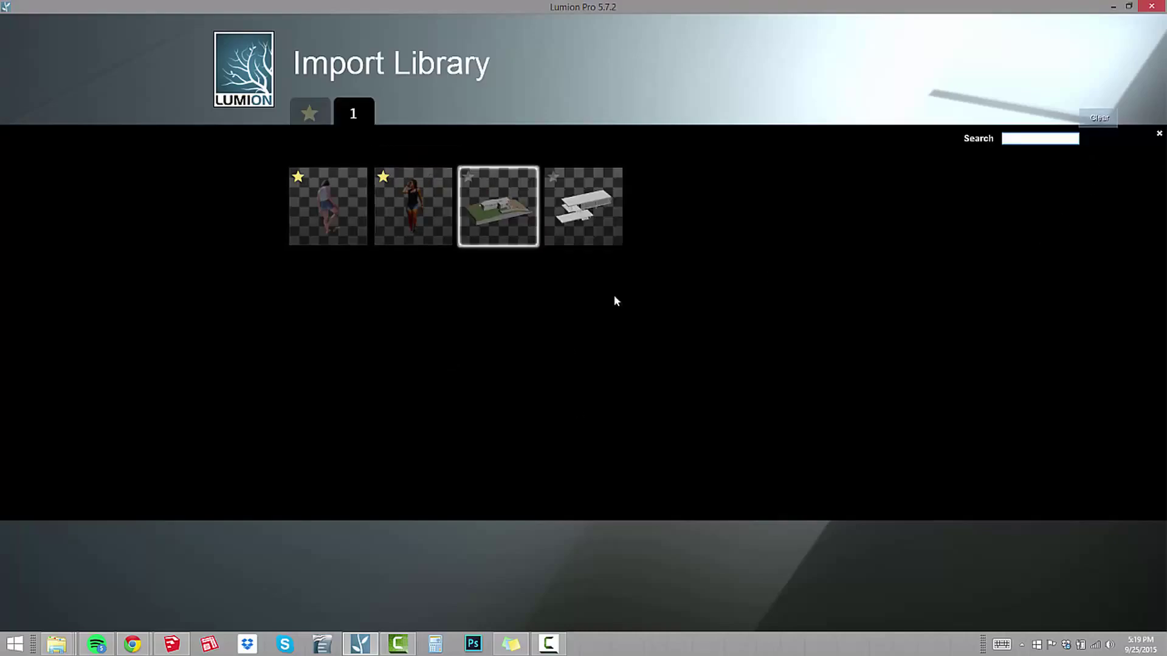
left_click(308, 114)
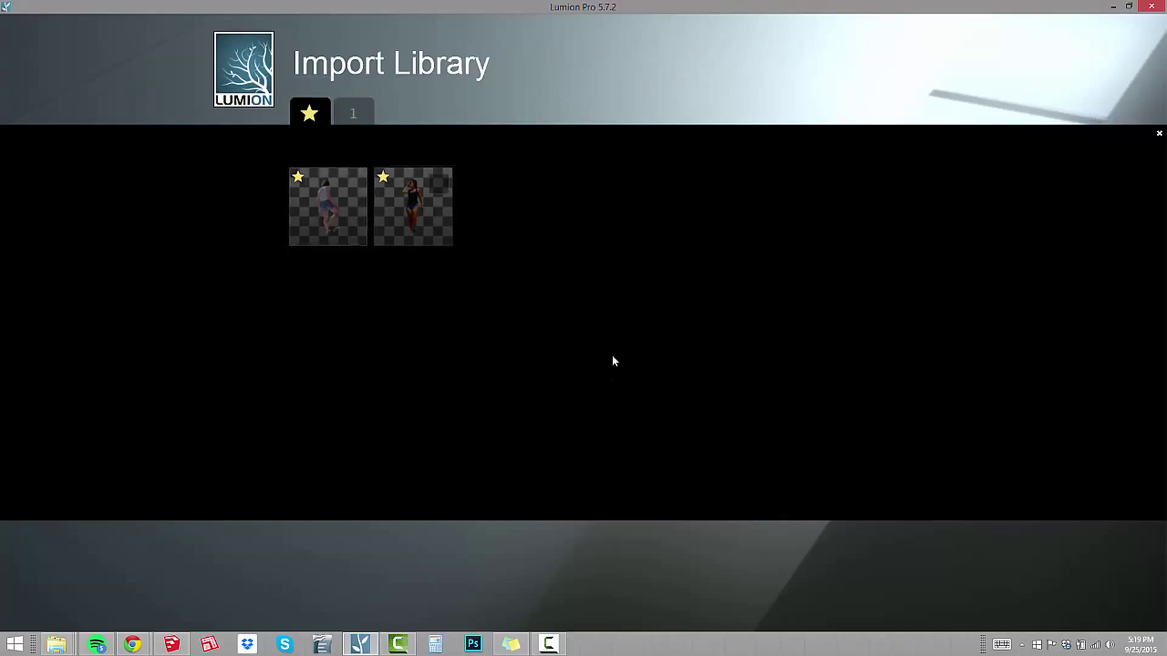
left_click(1159, 133)
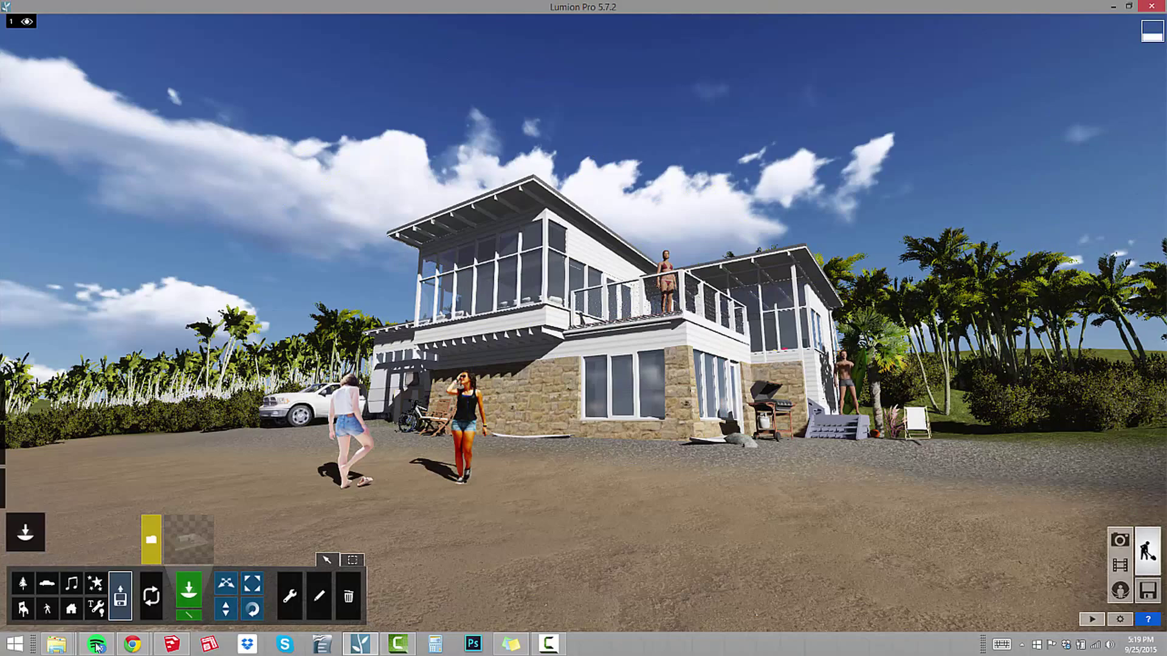
Switch to Chrome to browse the VizPeople free stuff page, and return to Lumion.
left_click(134, 645)
left_click(79, 582)
left_click(535, 7)
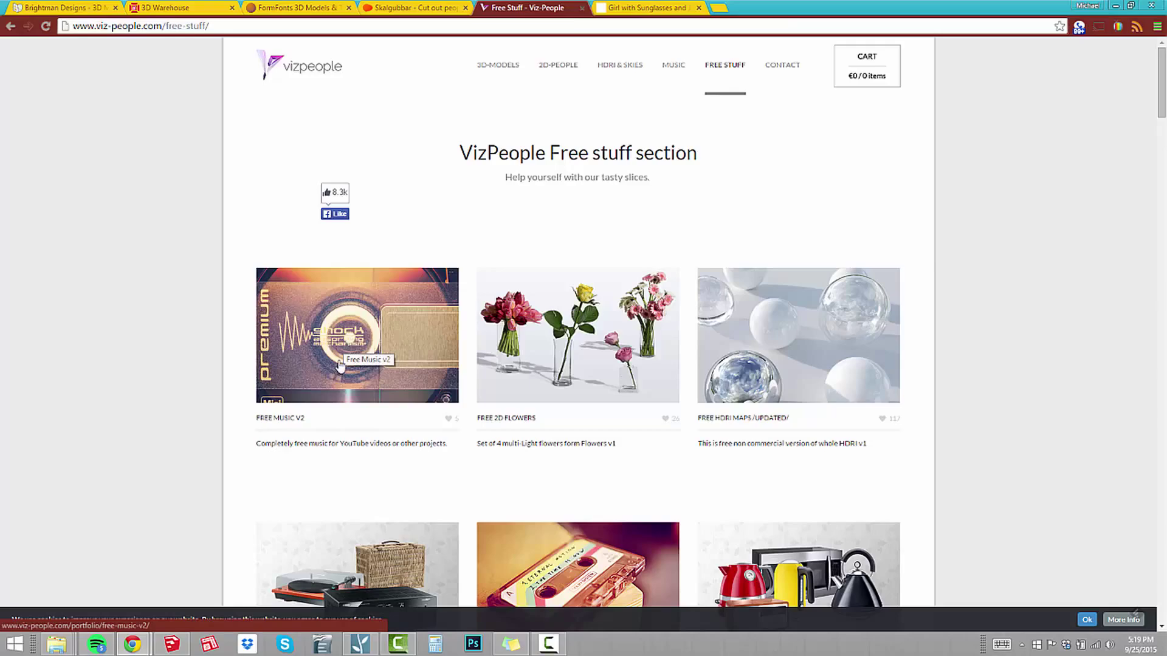
scroll(339, 365, "down", 6)
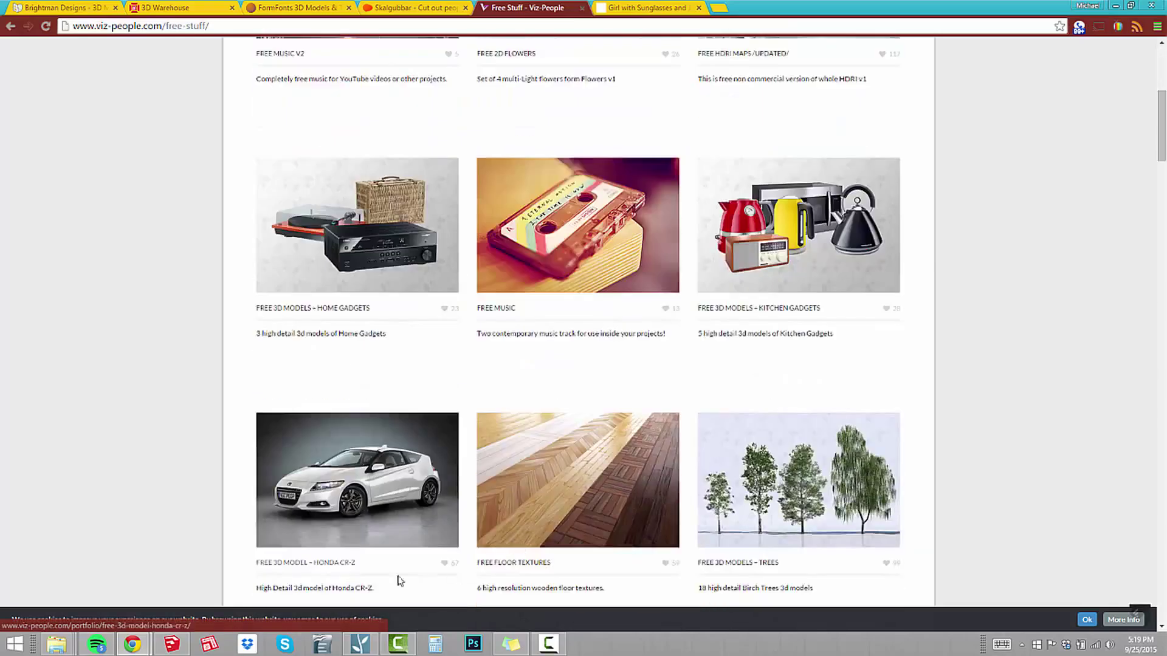
left_click(361, 644)
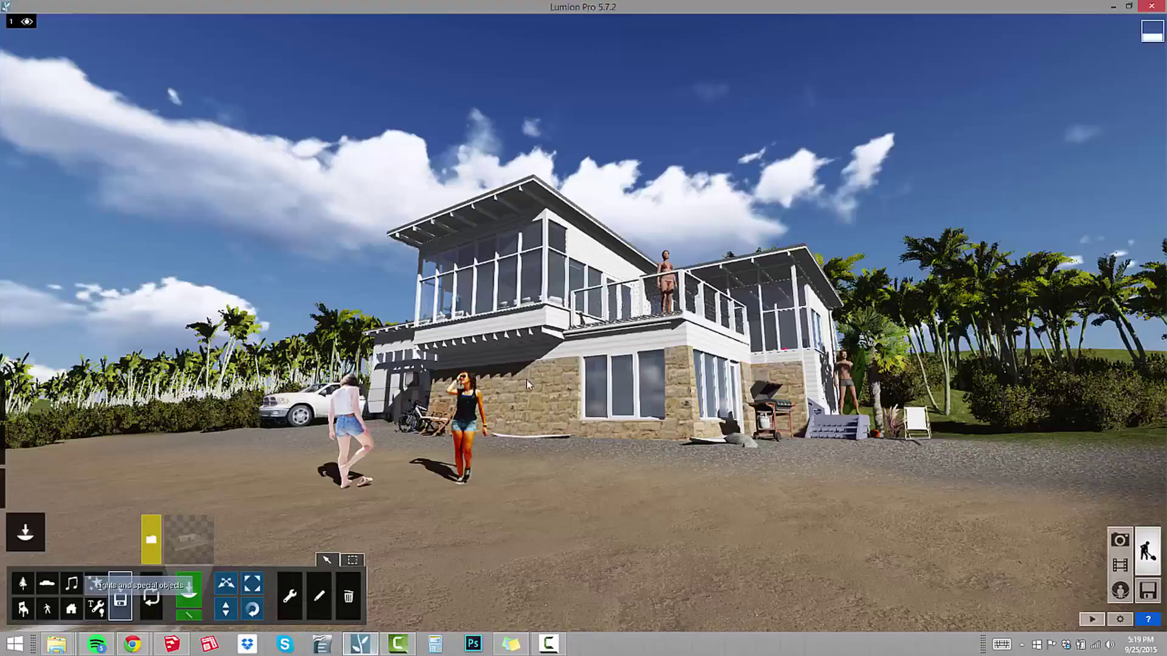
Switch to Movie mode and play the entire movie, pausing it during the fourth clip.
left_click(1121, 565)
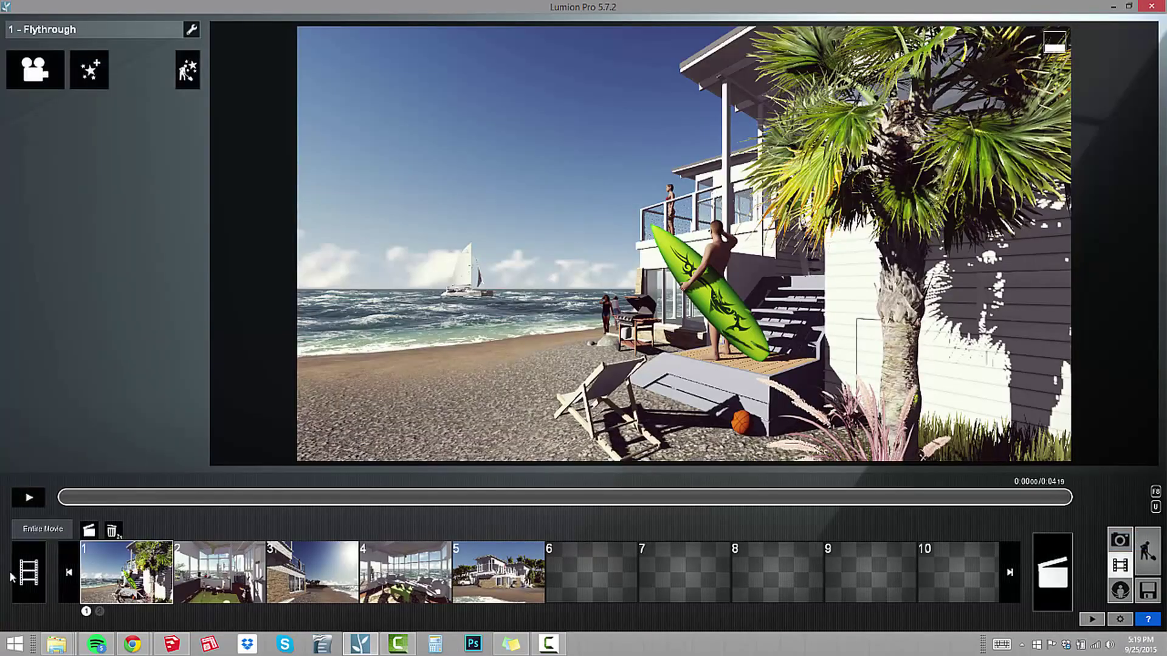
left_click(13, 575)
left_click(29, 497)
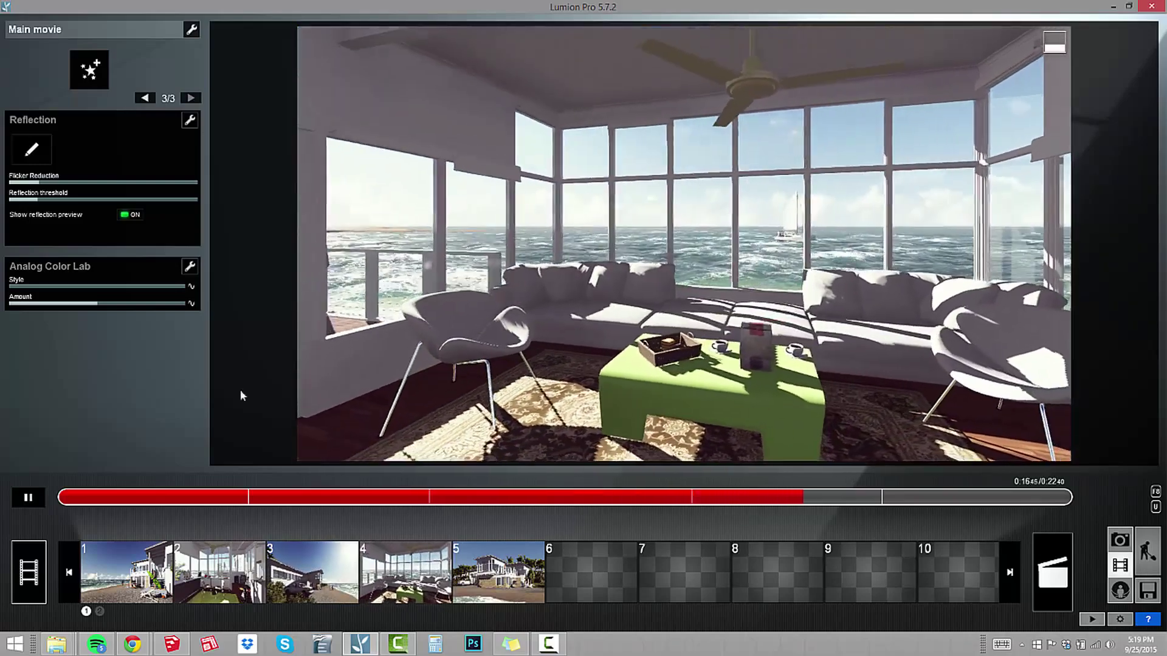
left_click(32, 503)
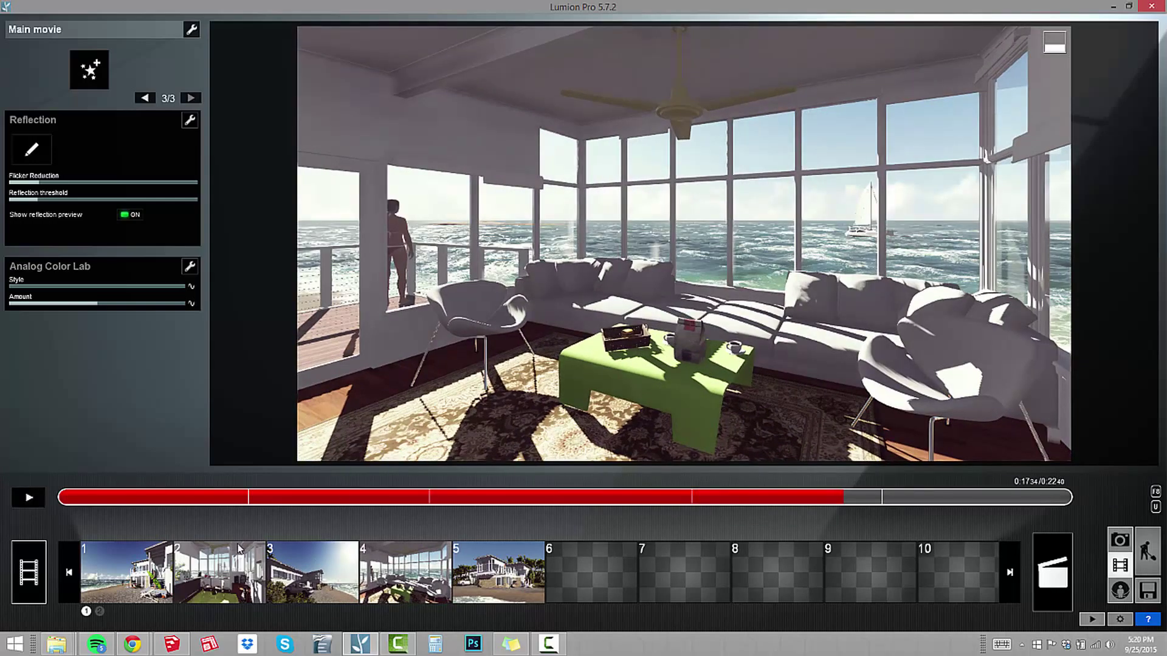
Check the first and second flythrough clips individually, and return to the entire movie.
left_click(121, 579)
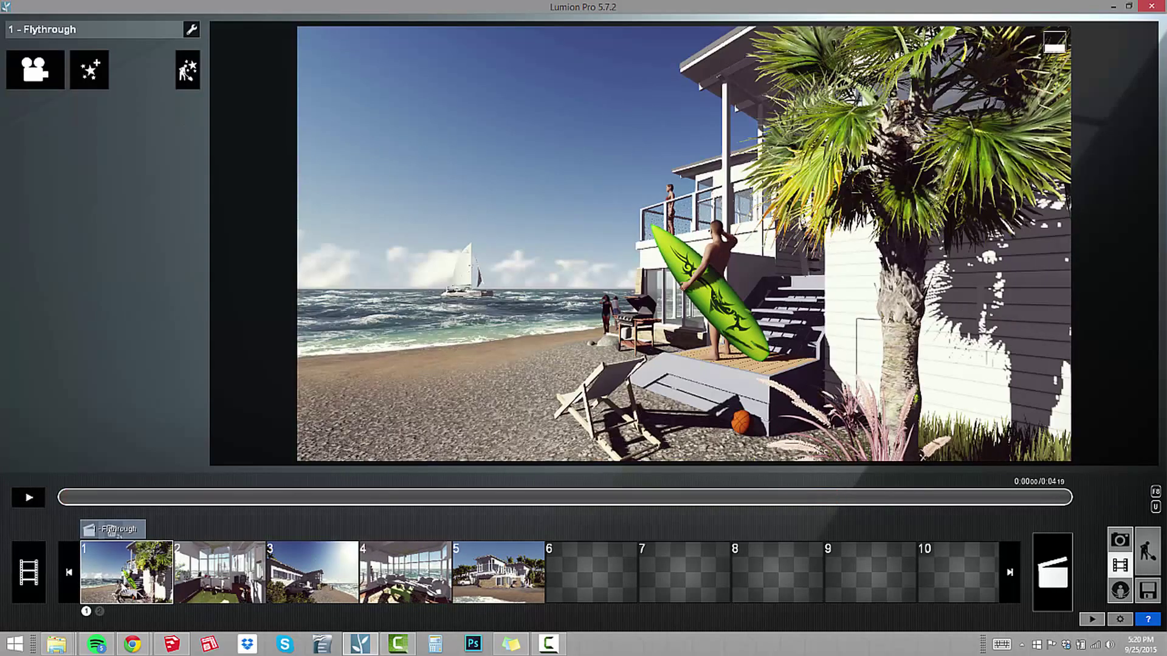
left_click(226, 574)
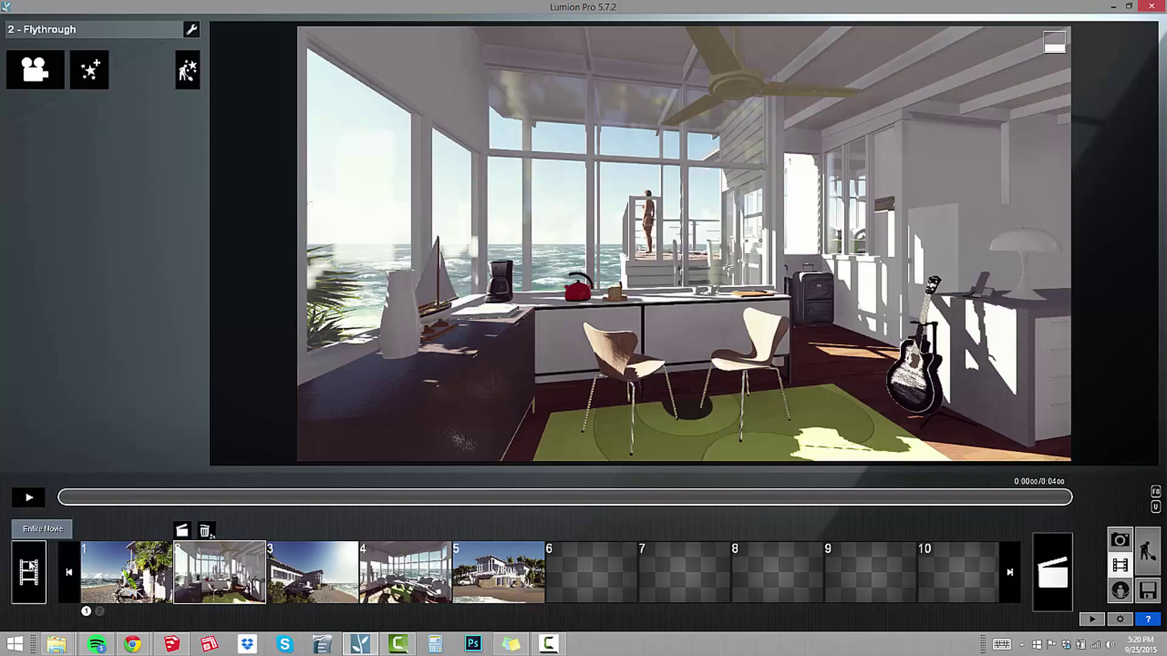
left_click(29, 571)
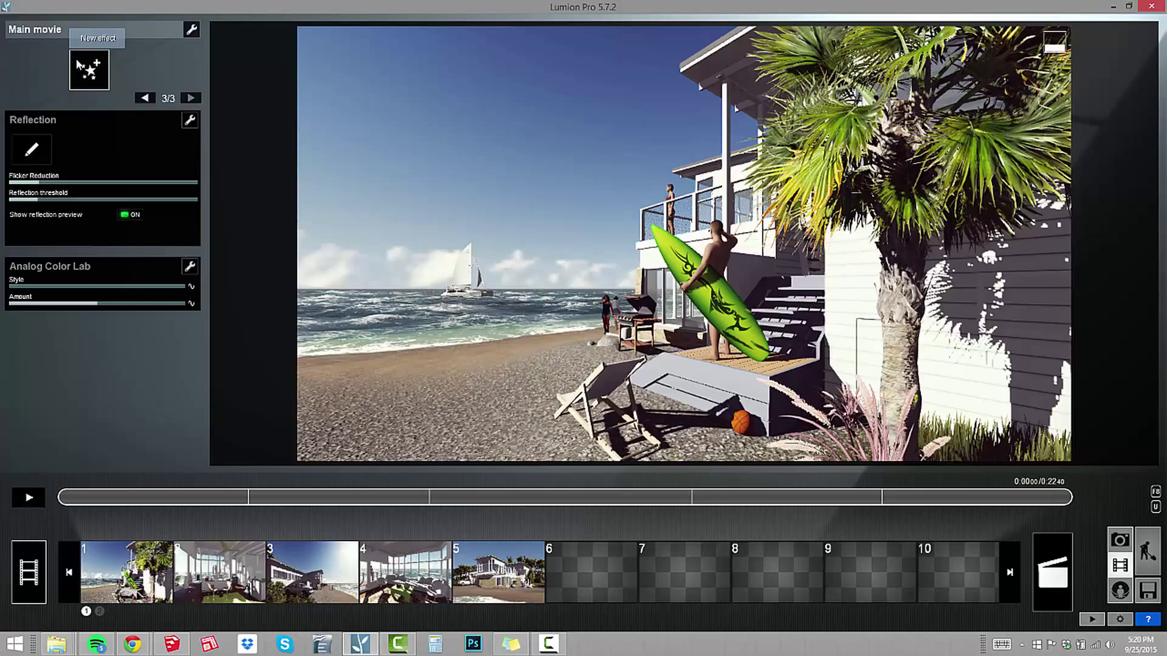
Add a Sound effect to the main movie.
left_click(100, 75)
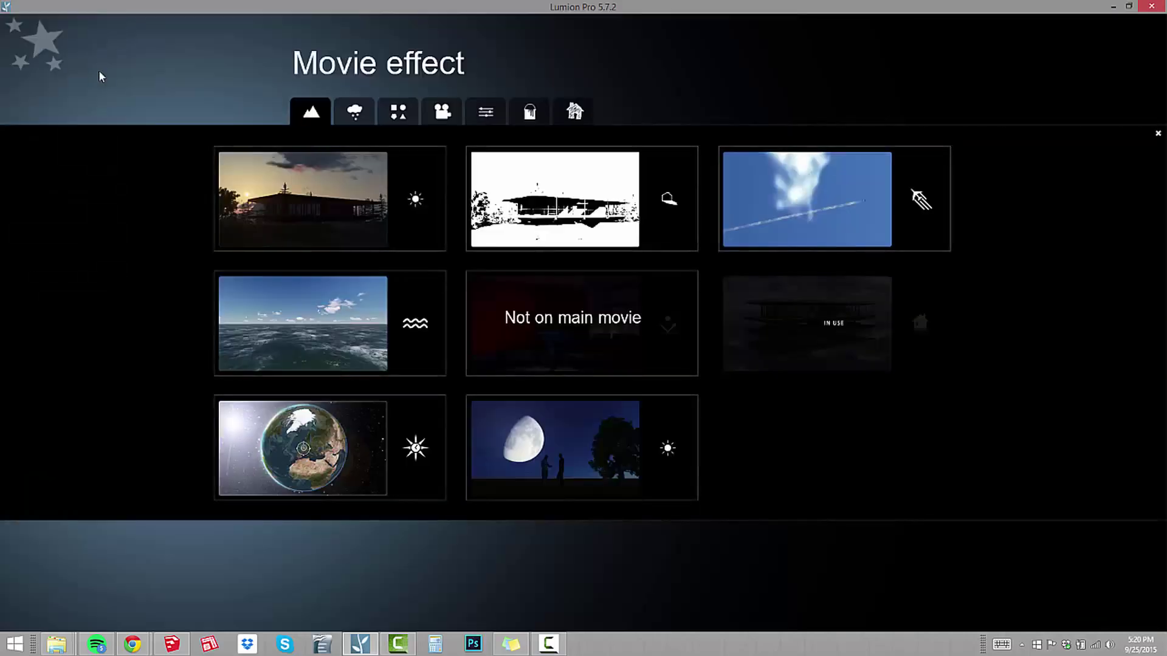
left_click(400, 116)
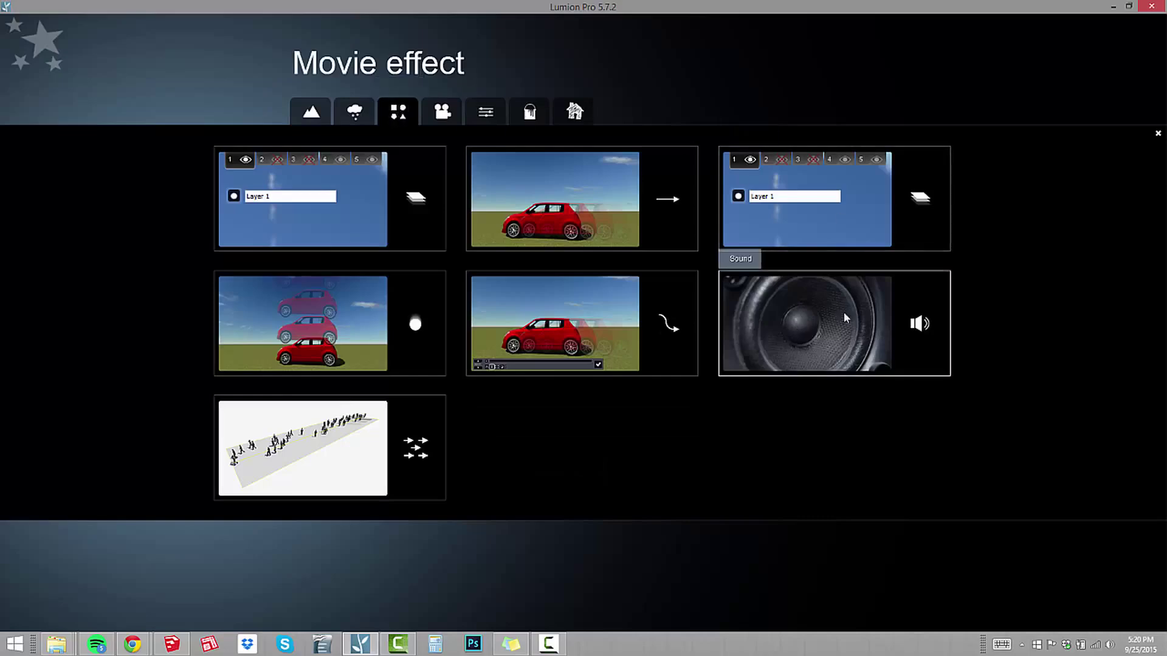
left_click(826, 318)
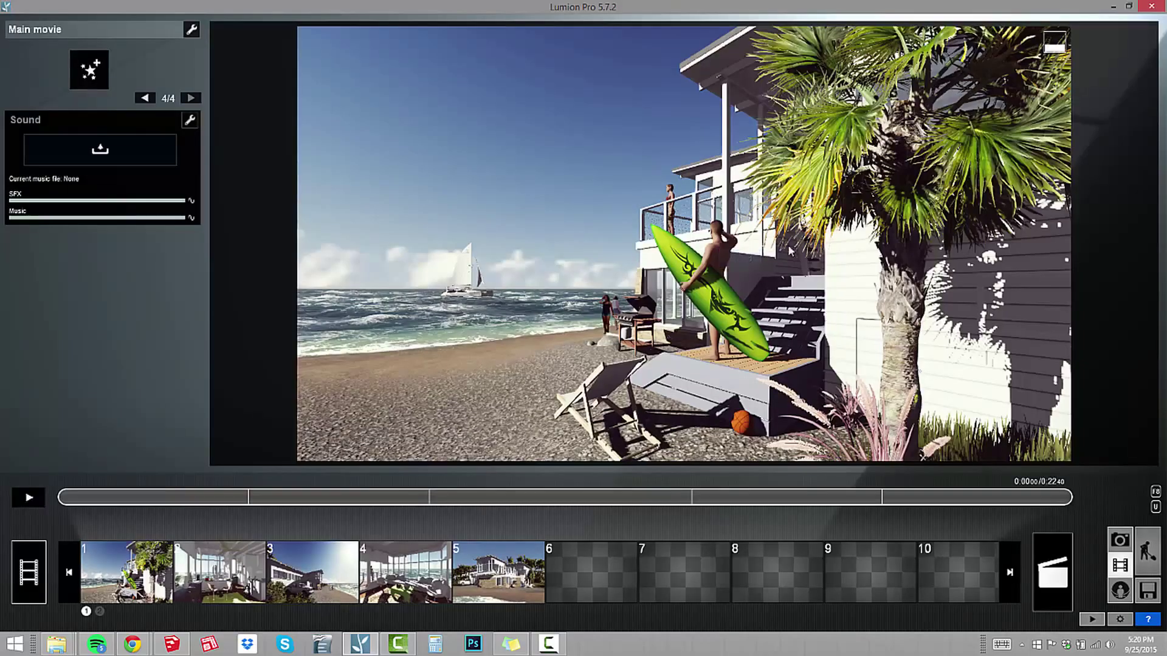
Load "VizPeopleFree 02 The time is now 24-bit.wav" from the Dropbox RESOURCES/MUSIC folders as the movie's music file.
left_click(113, 159)
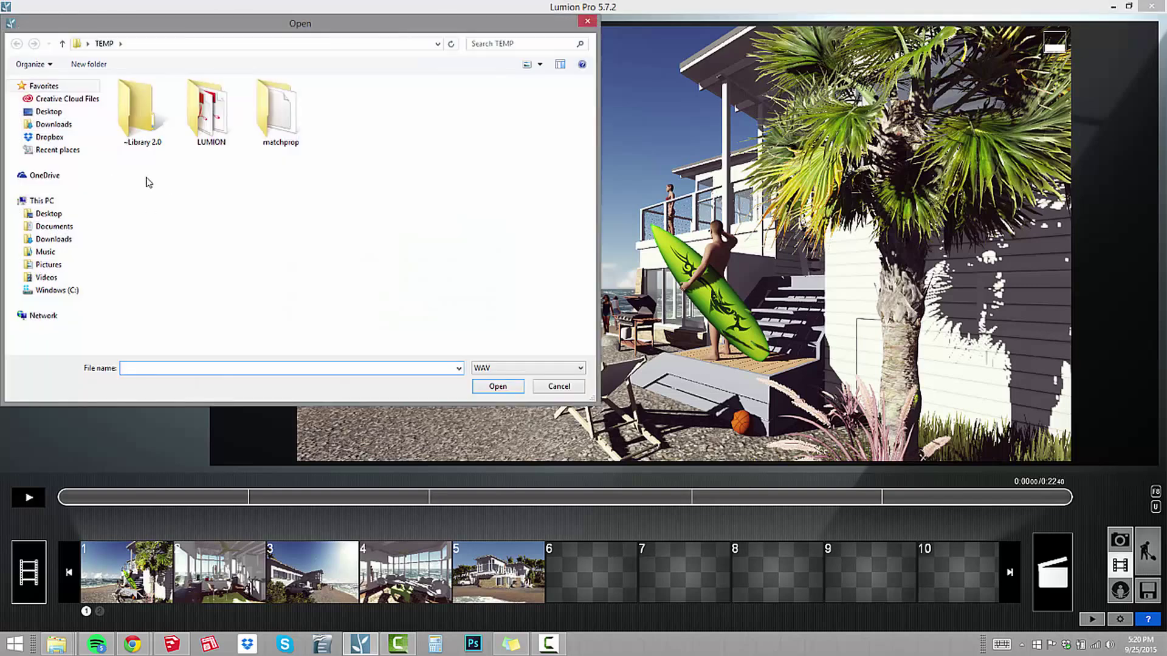
left_click(49, 136)
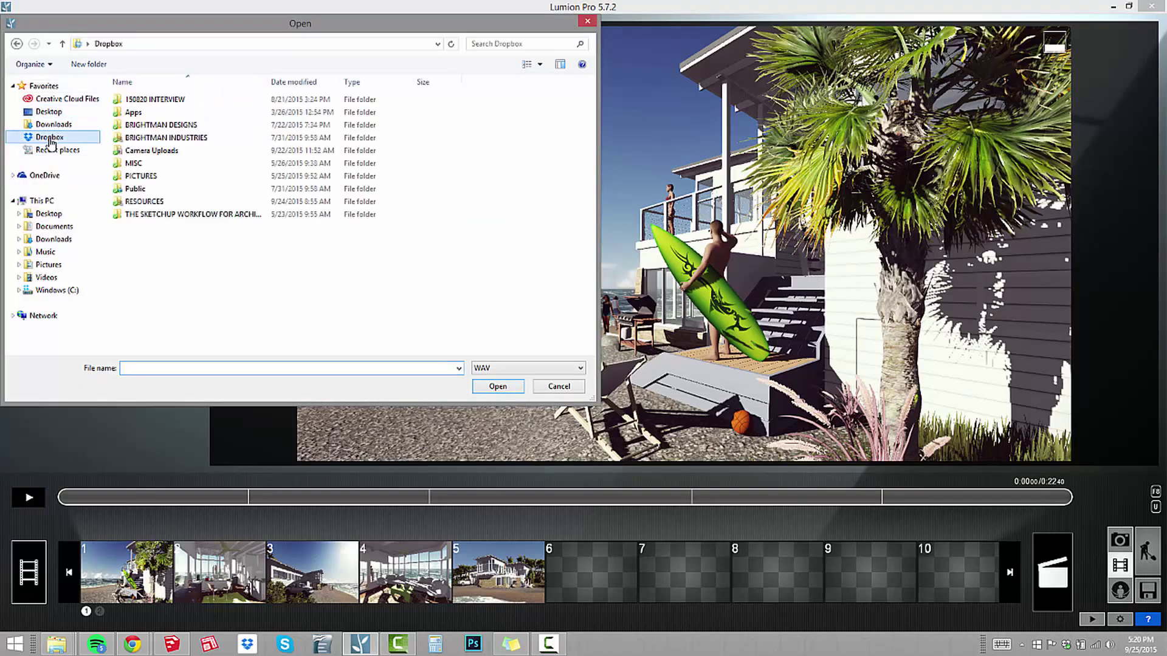
double_click(152, 203)
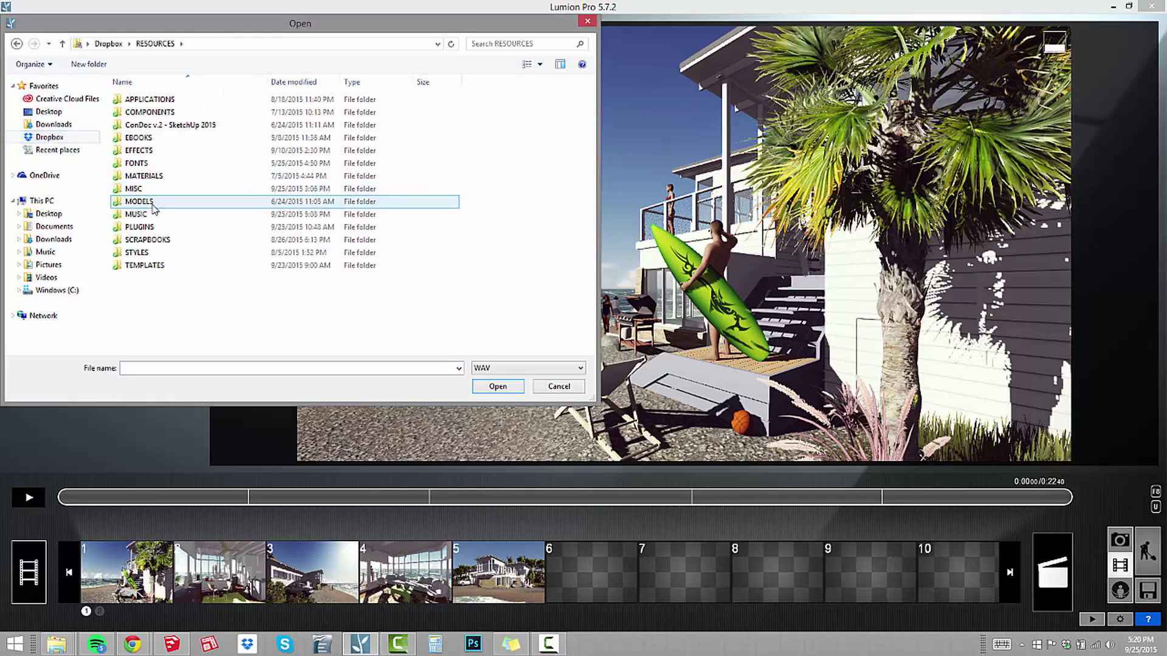
double_click(143, 219)
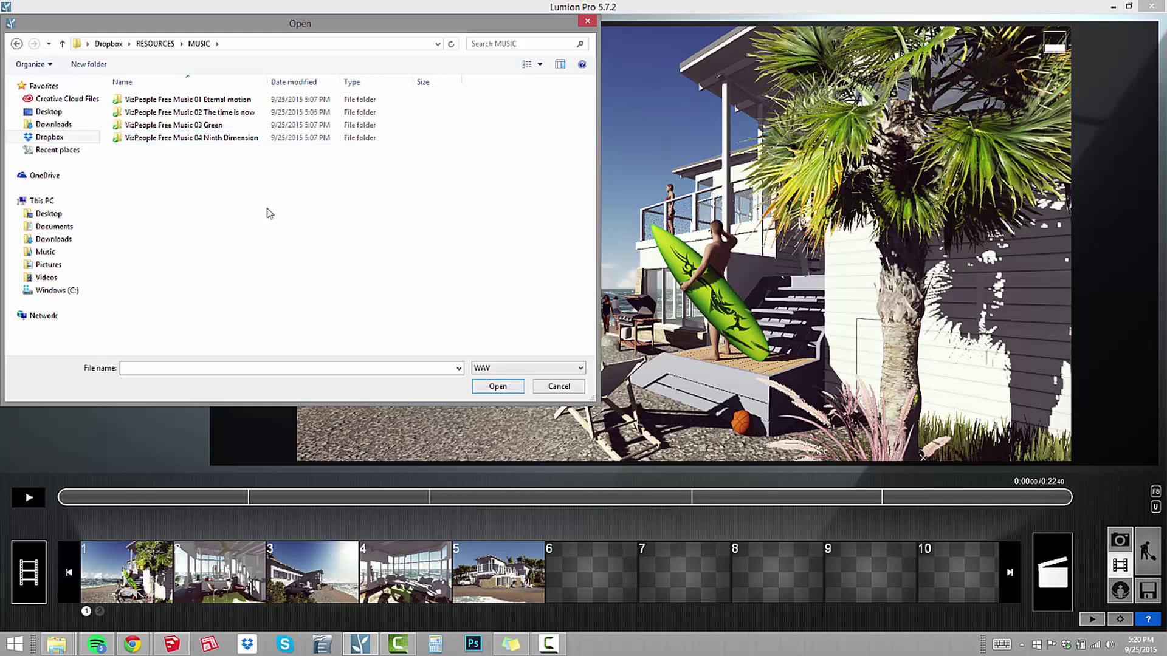
double_click(225, 117)
double_click(160, 140)
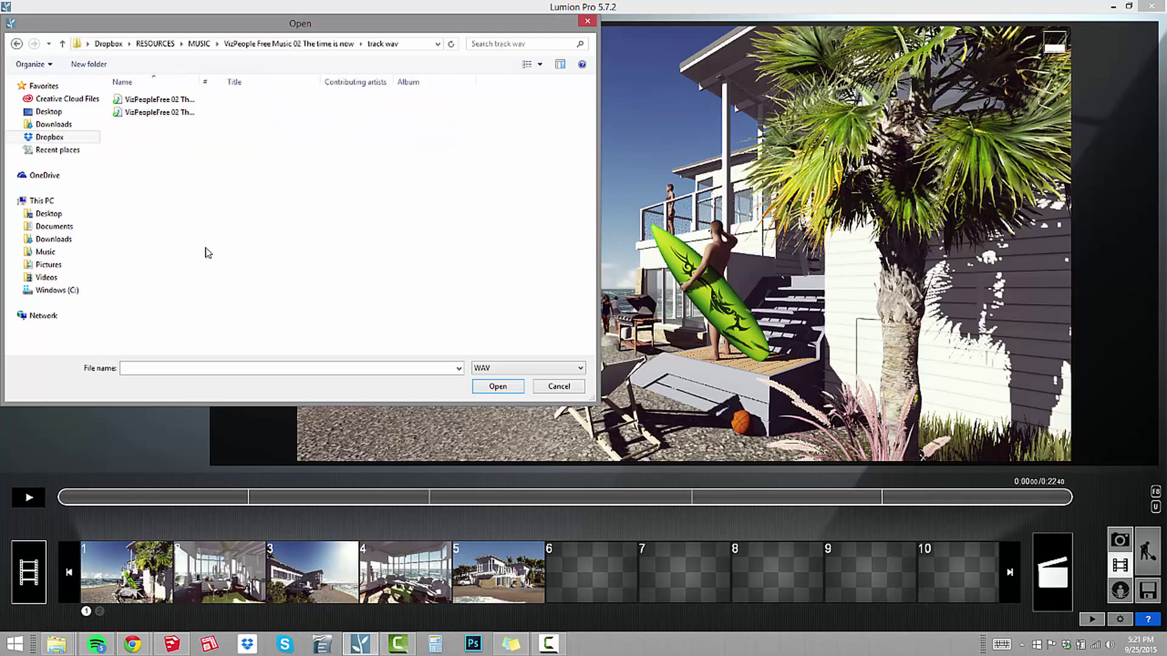
left_click(183, 113)
double_click(200, 82)
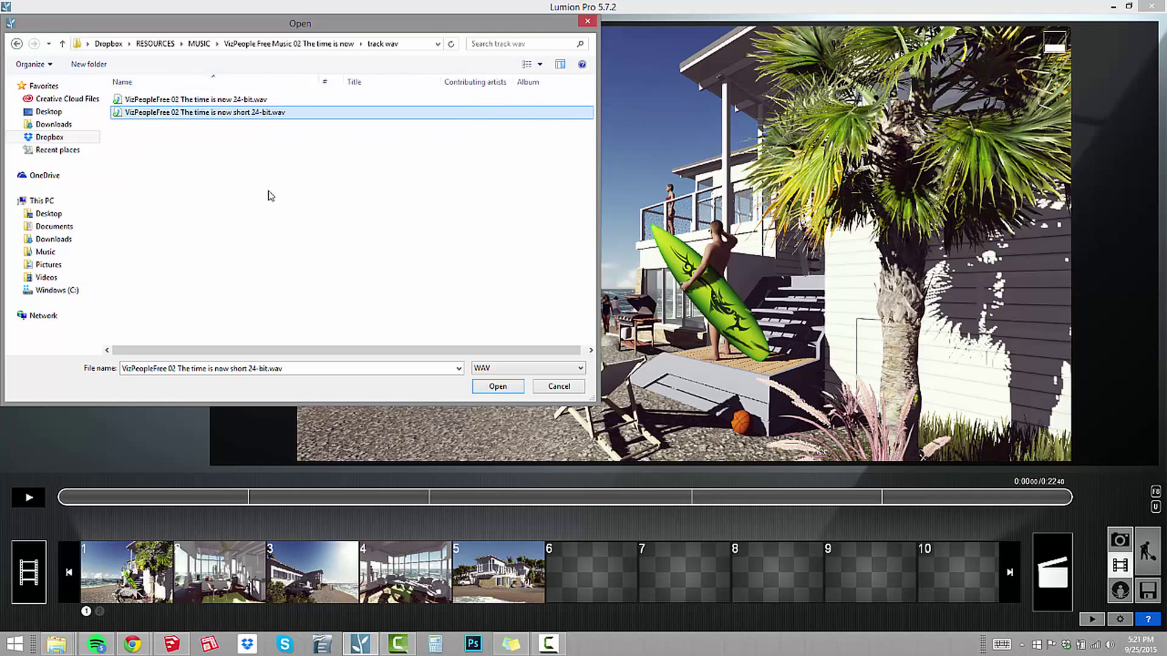
left_click(219, 102)
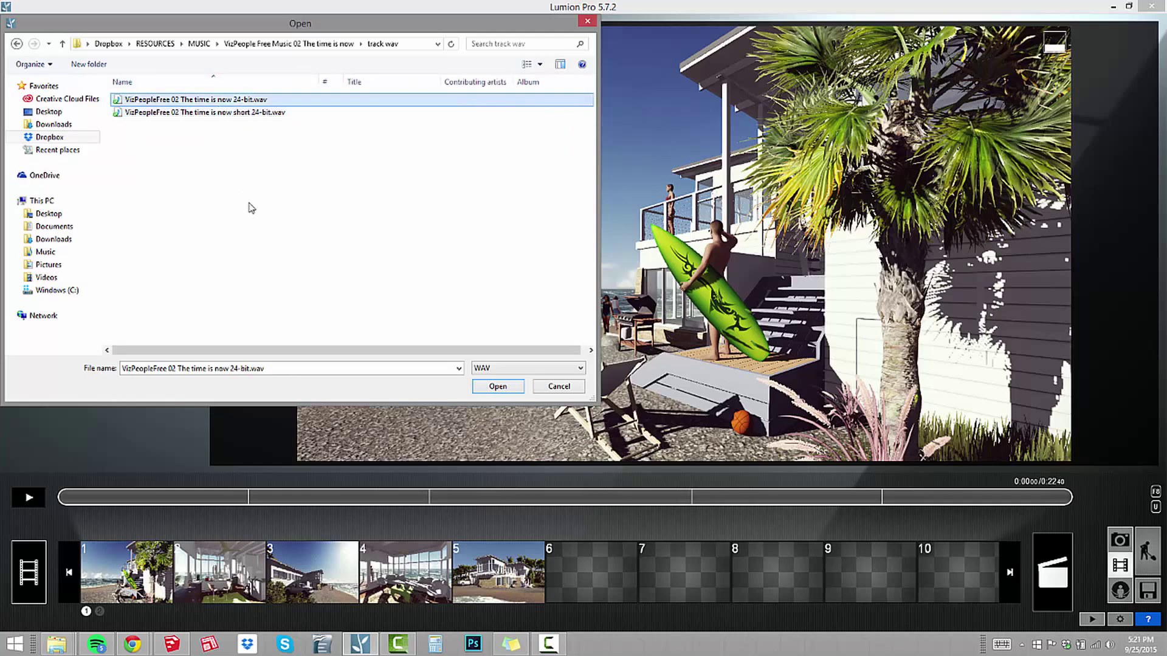
left_click(496, 388)
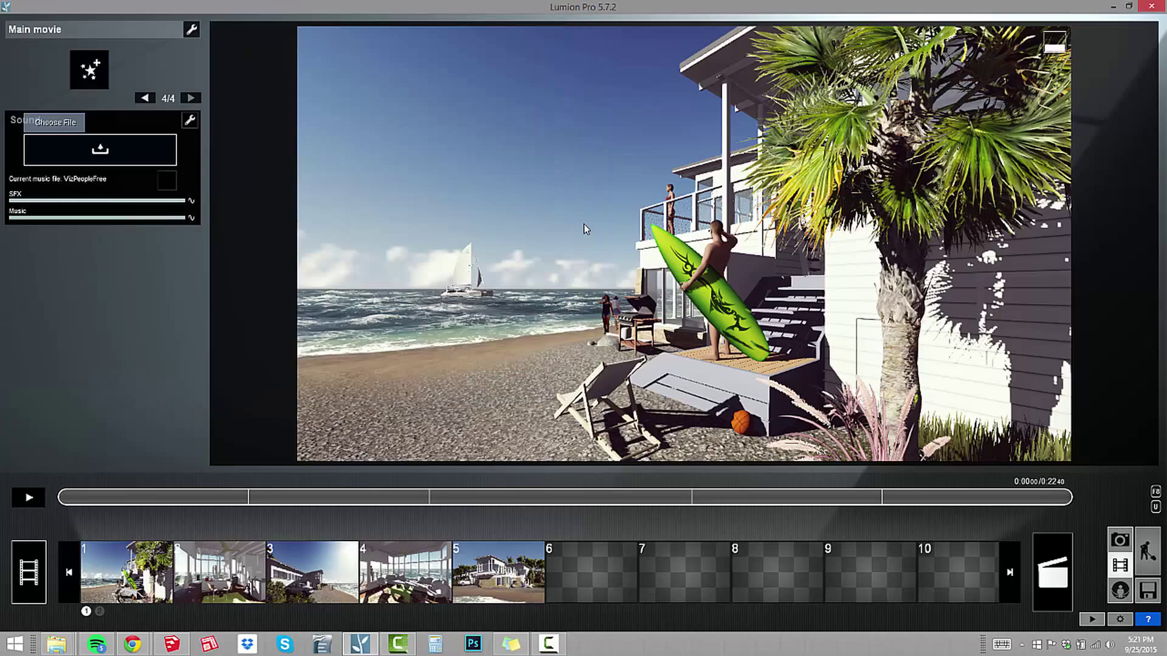
Play the entire movie from the start to check the music, pausing it during the second clip.
left_click(29, 499)
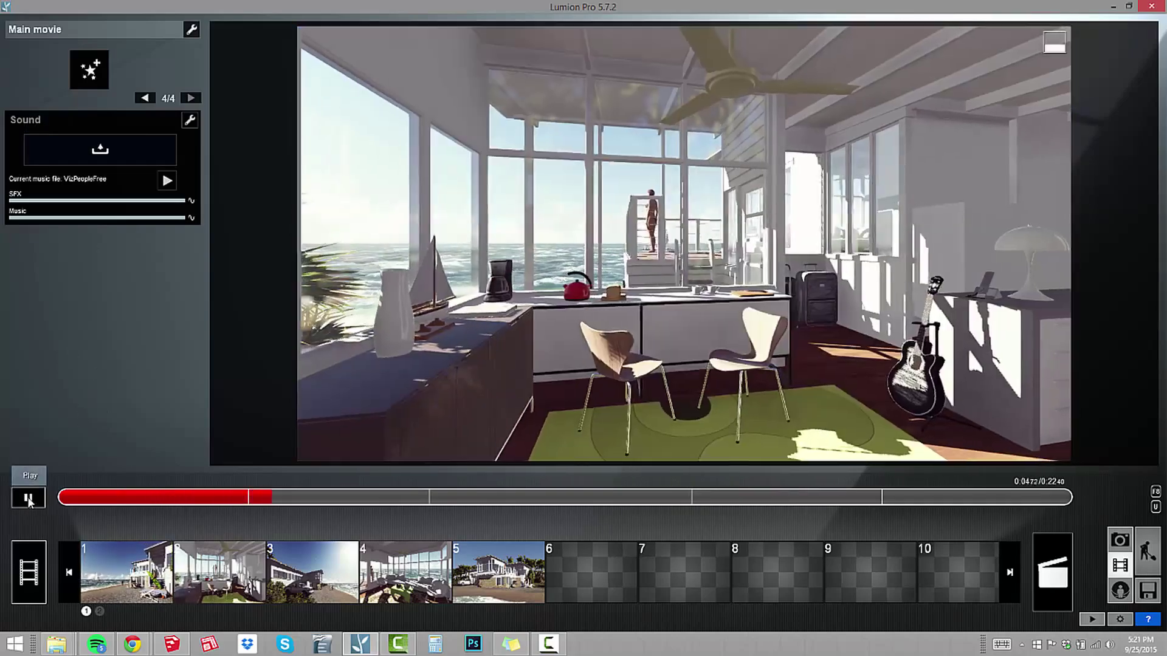
left_click(28, 499)
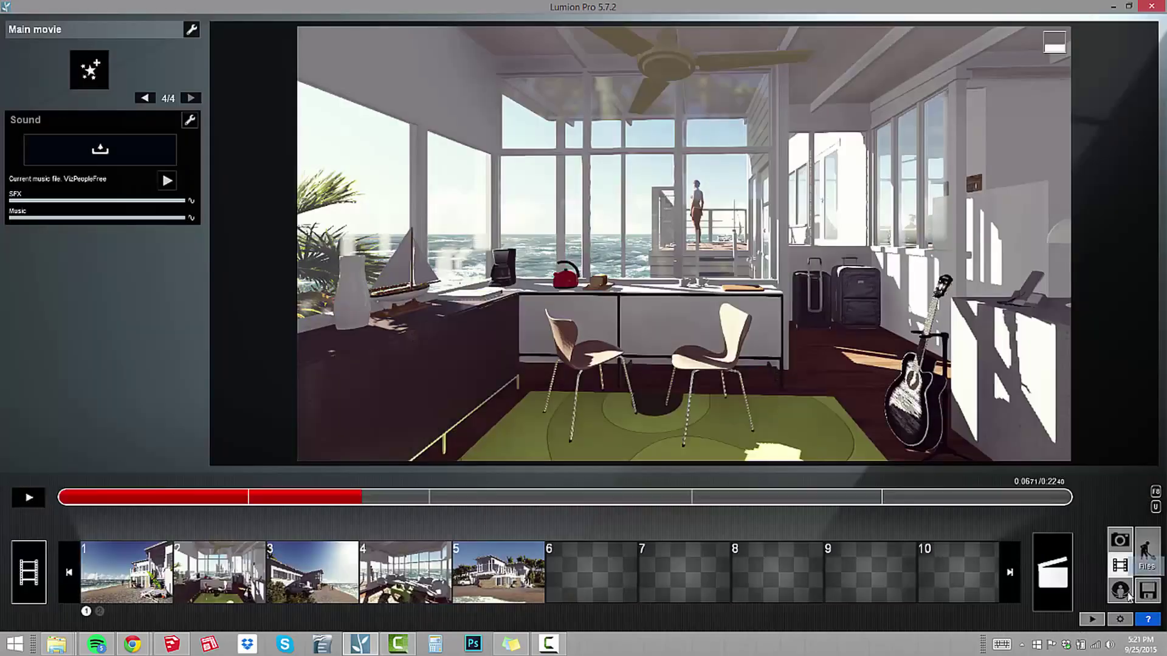
Unmute the editor's sound in the settings, and resume the movie, pausing it during the third clip.
left_click(1119, 620)
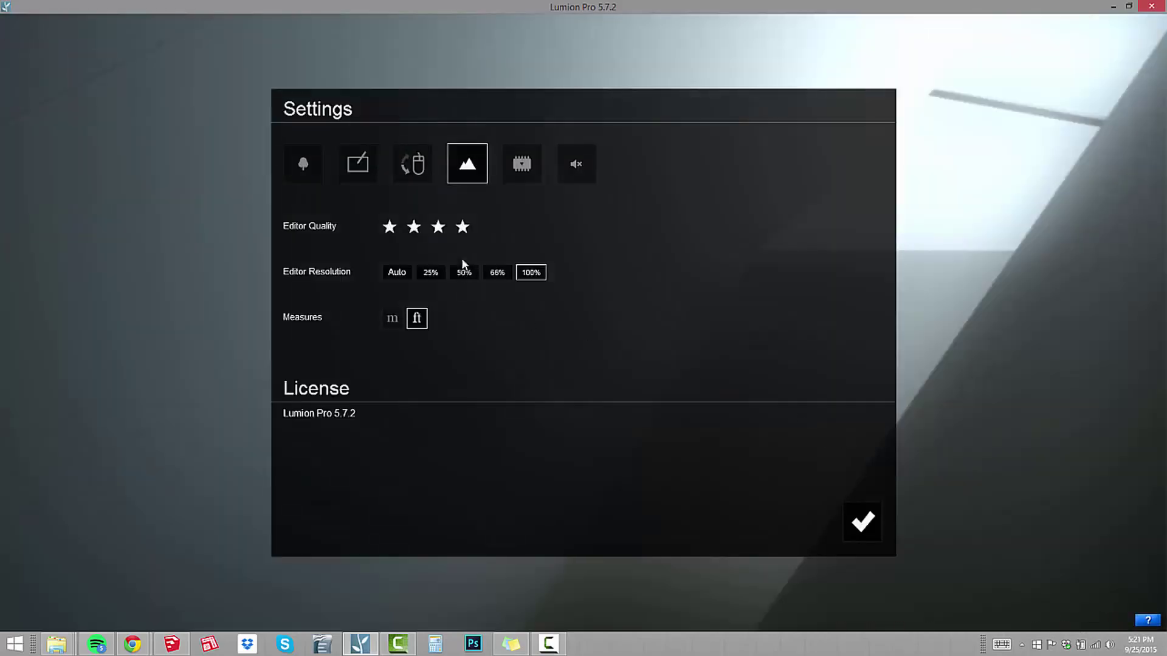
left_click(575, 166)
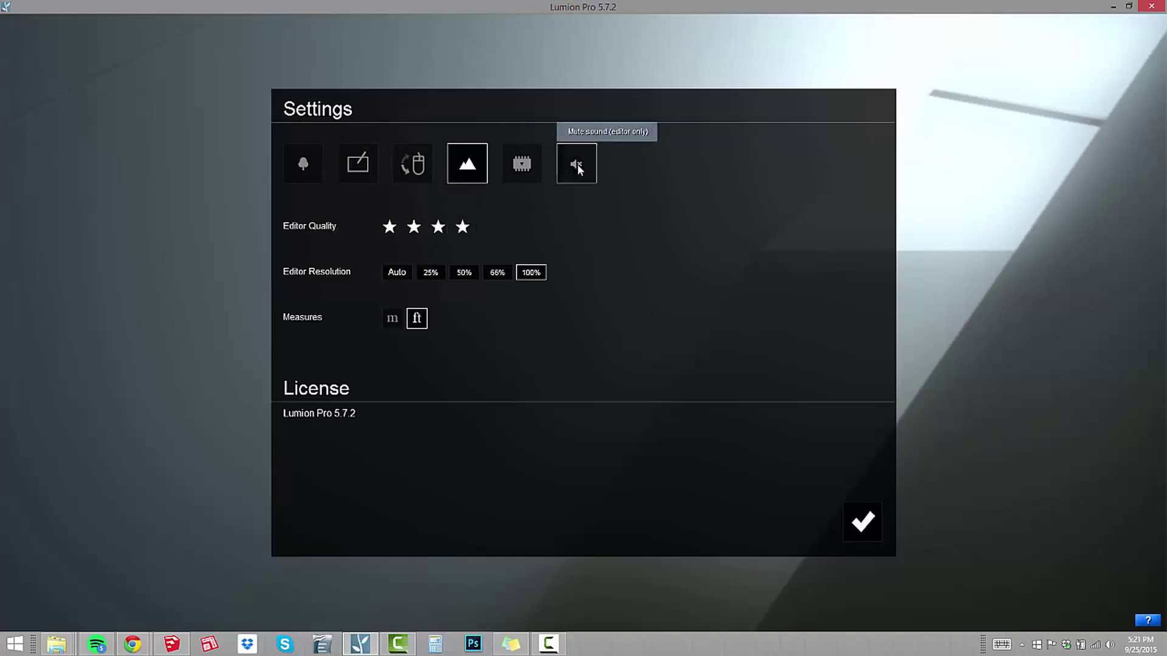
left_click(863, 520)
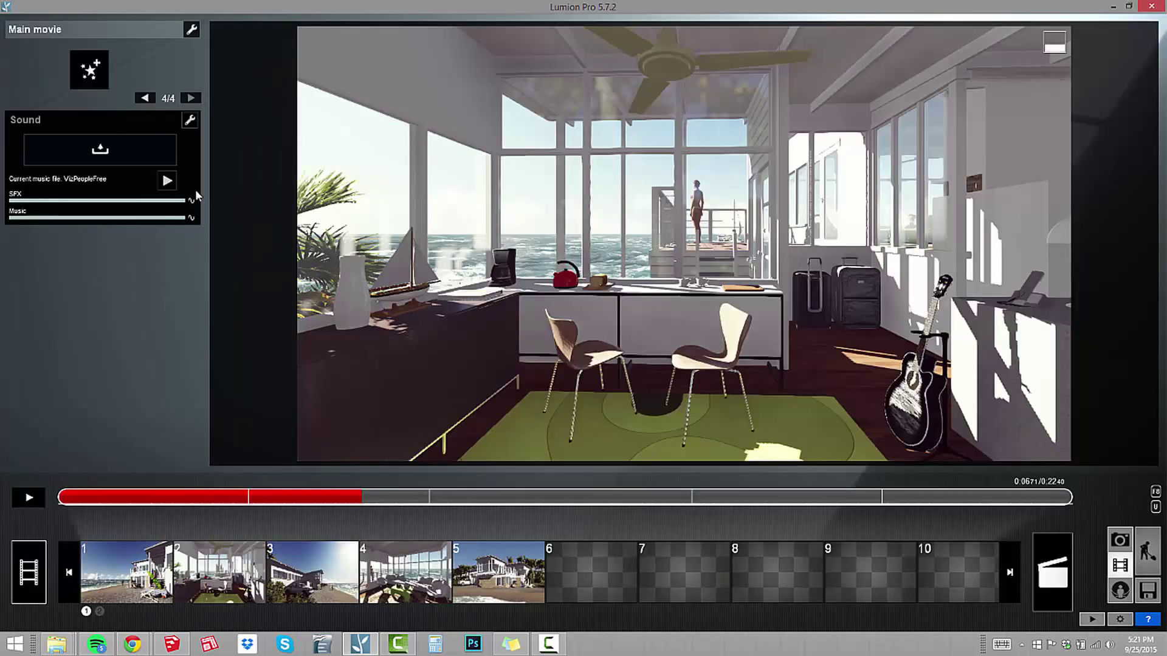
left_click(29, 497)
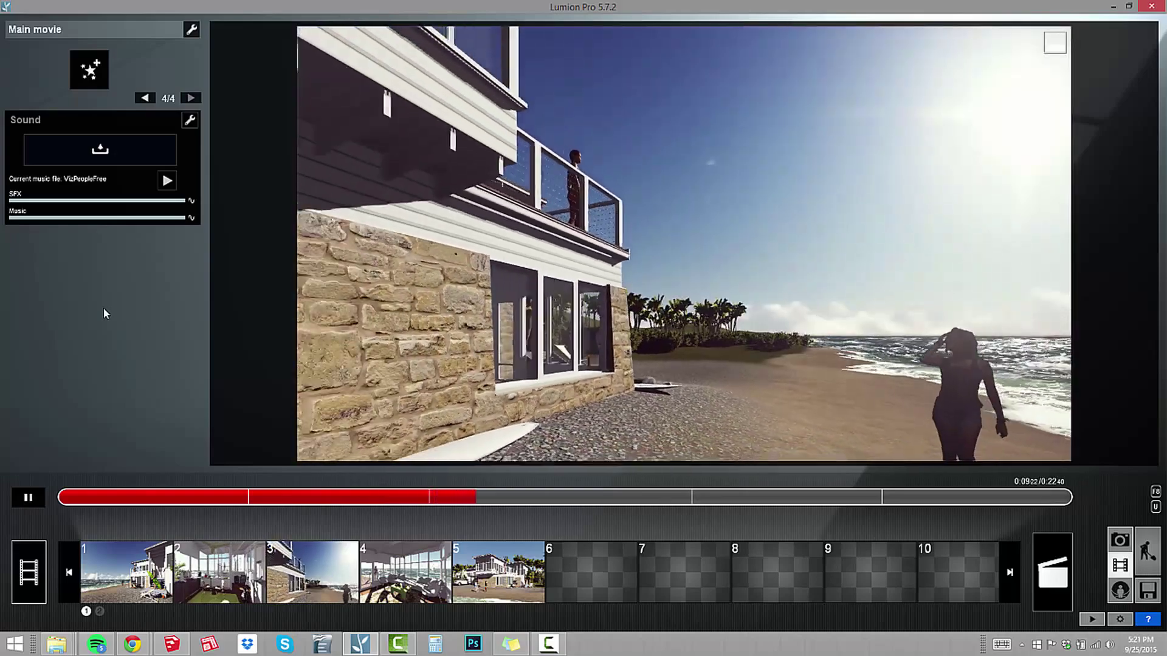
left_click(28, 499)
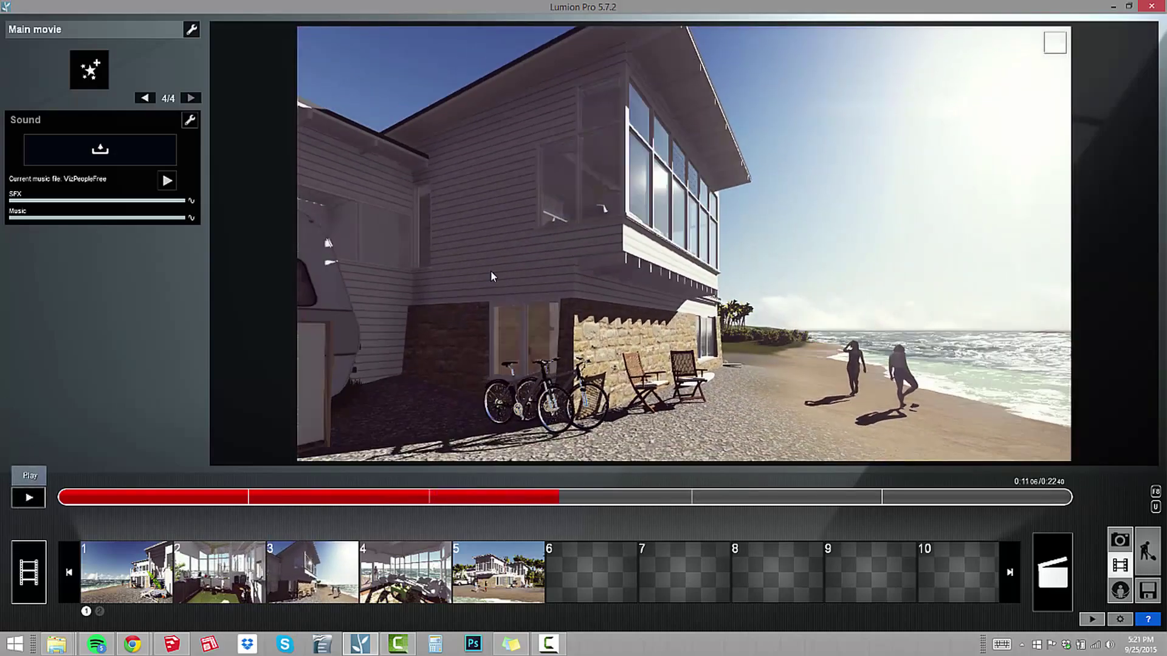